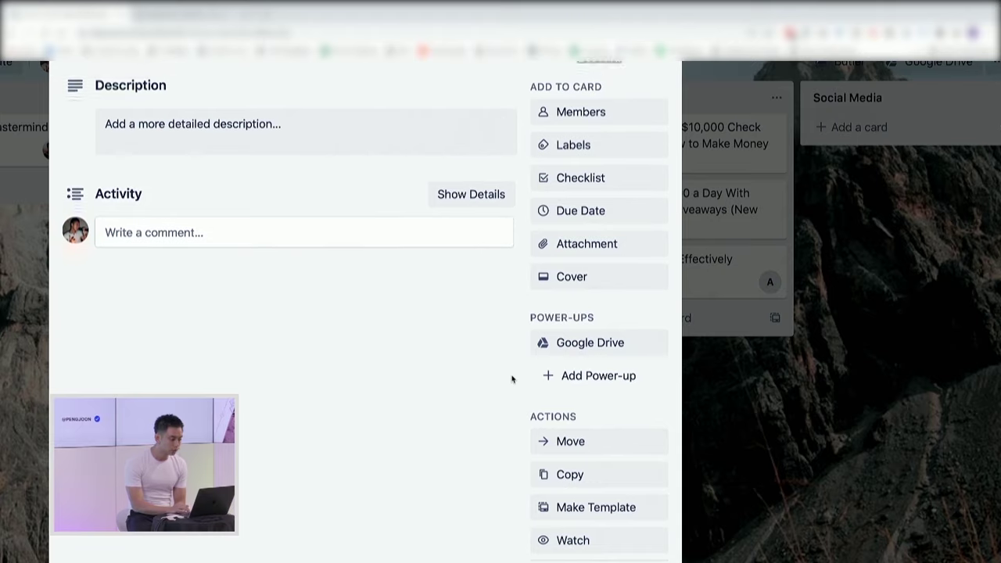
# Set the due date of the "How to Use Trello Effectively" card to Sep 24 at 8:03 PM and close the card.
pyautogui.press('super+plus')
pyautogui.press('super+plus')
pyautogui.press('super+plus')
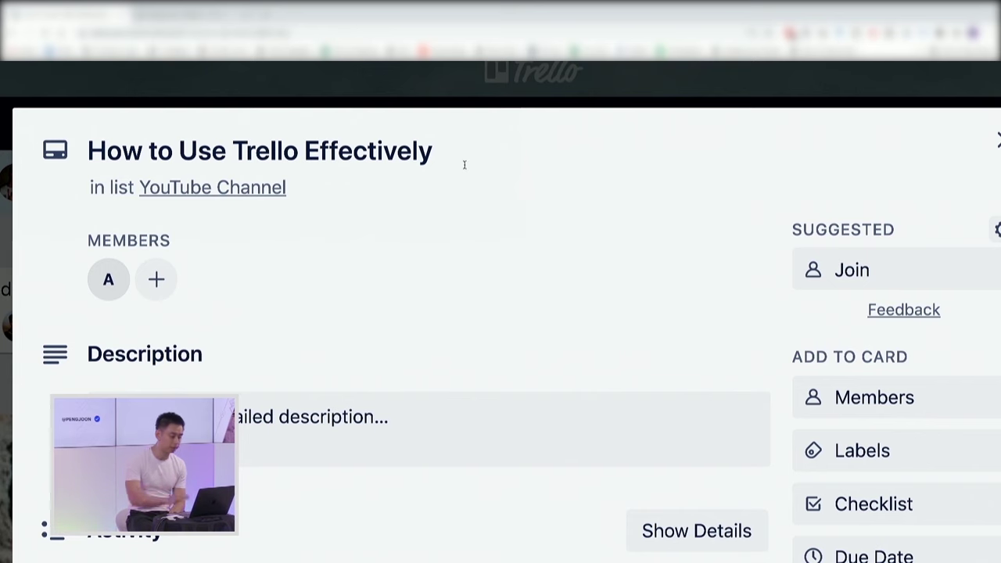
pyautogui.scroll(-2, 464, 165)
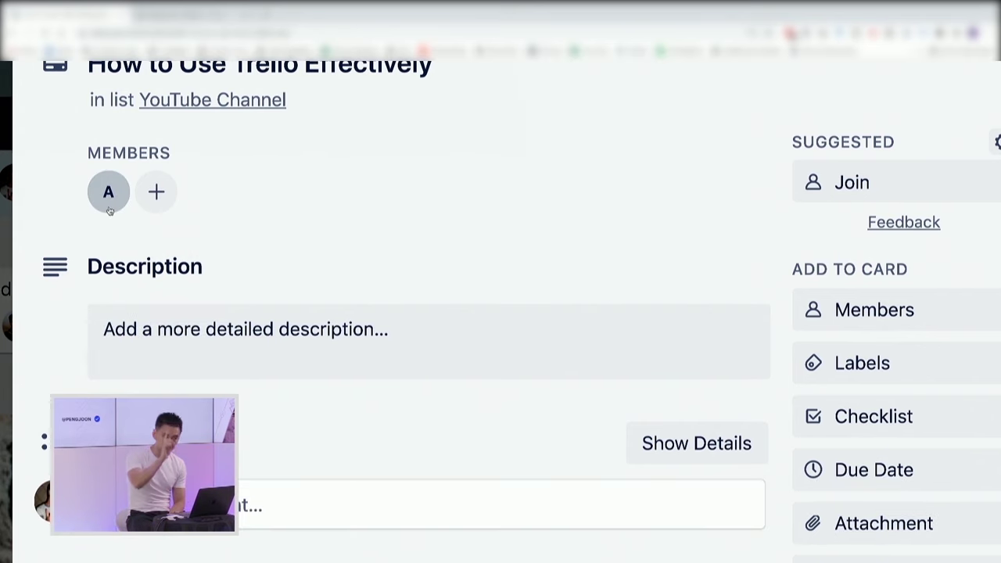
pyautogui.scroll(-2, 109, 211)
pyautogui.scroll(3, 112, 211)
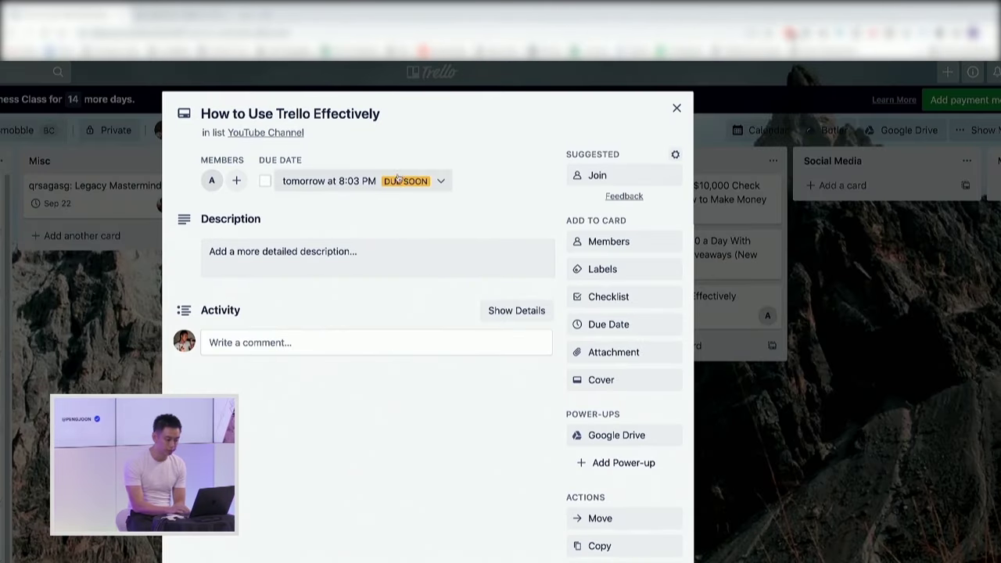
pyautogui.click(596, 324)
pyautogui.click(599, 409)
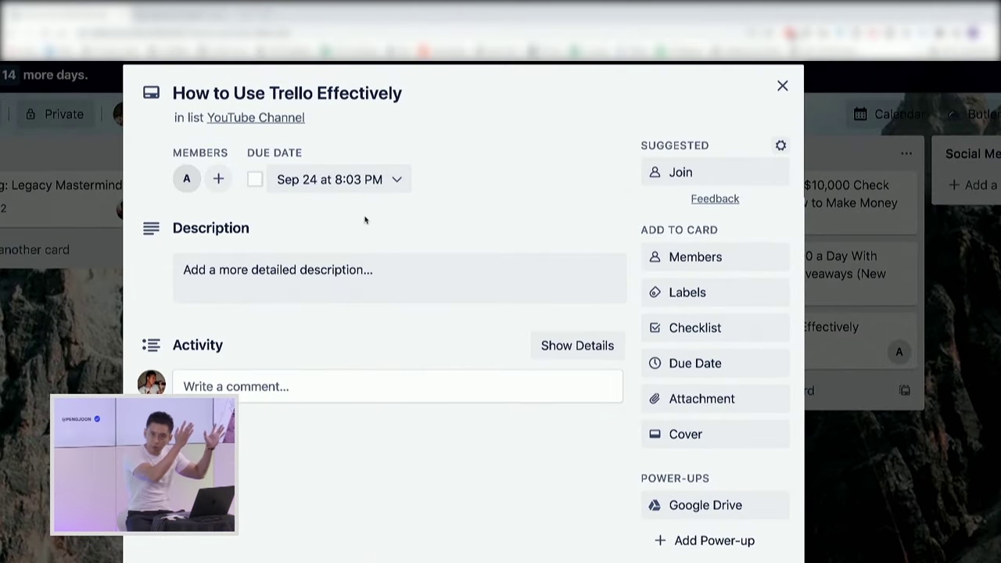
pyautogui.click(782, 85)
# Leave the Capture Board's YouTube Channel list and open the overview of all boards.
pyautogui.scroll(5, 848, 190)
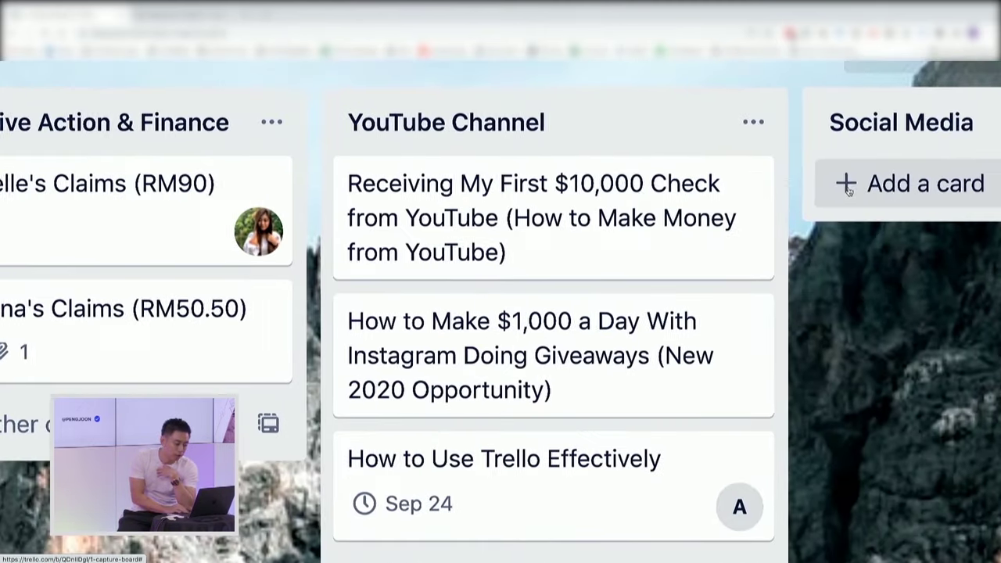
pyautogui.hscroll(2, 848, 190)
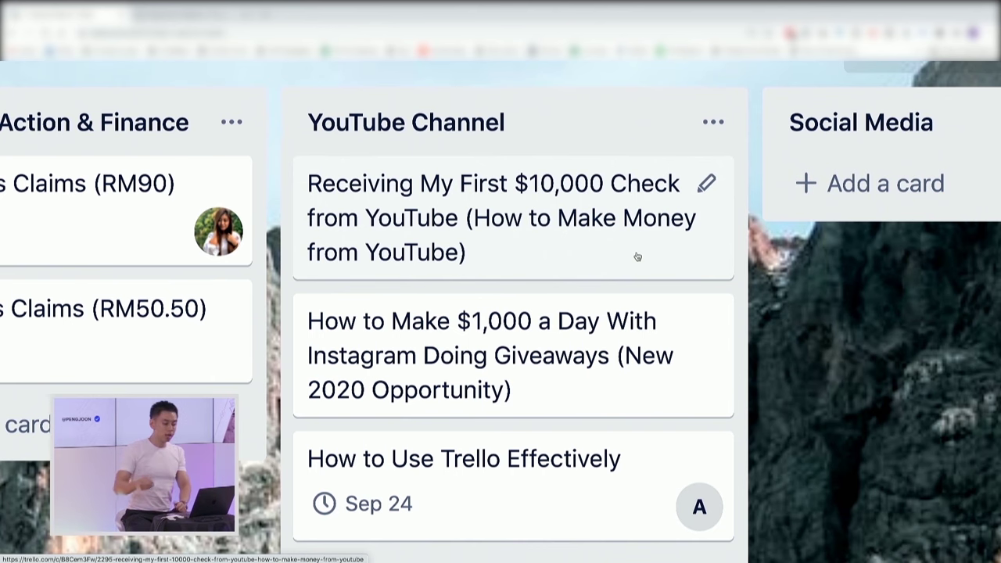
pyautogui.hscroll(1, 637, 257)
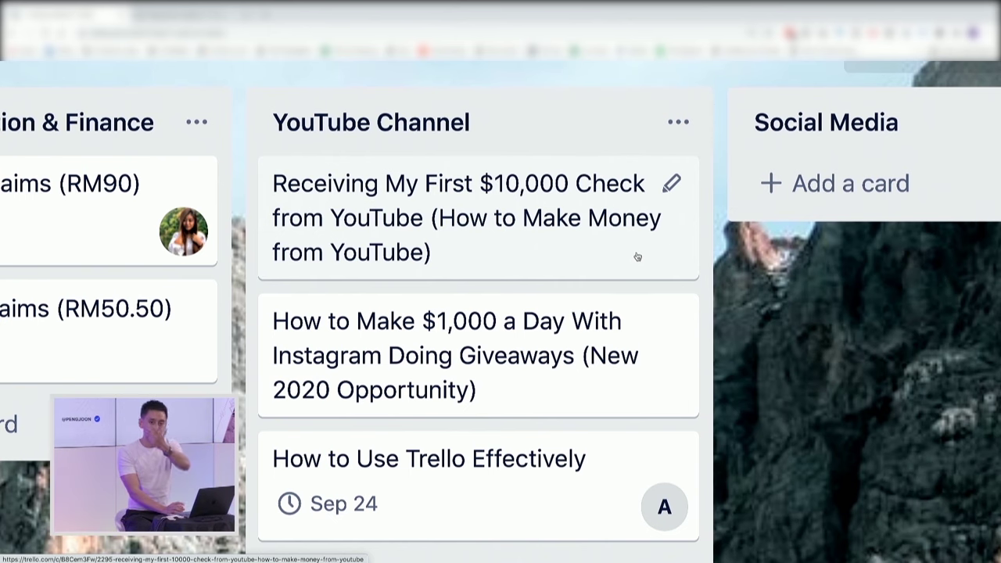
pyautogui.scroll(1, 637, 256)
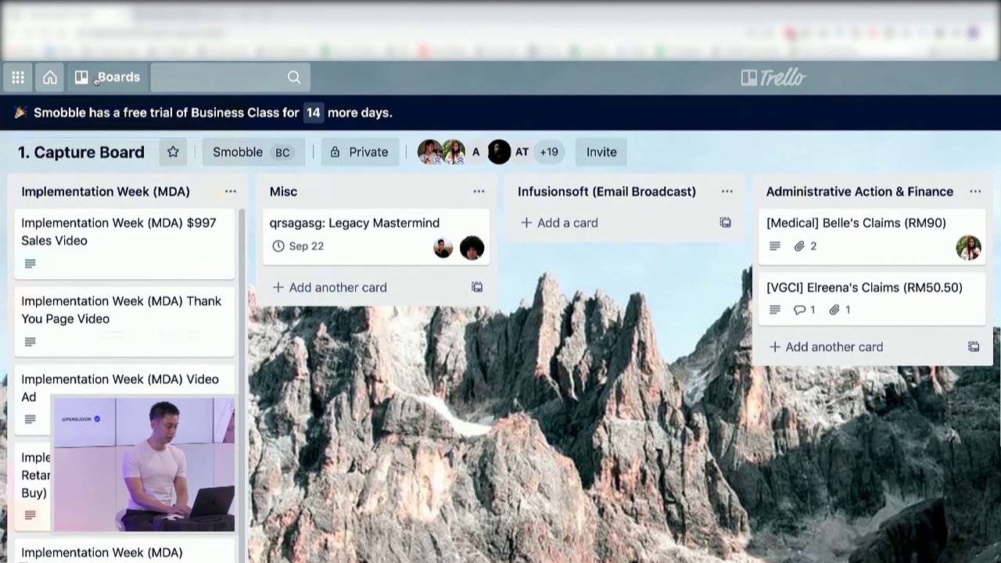
pyautogui.click(98, 76)
pyautogui.scroll(-10, 104, 256)
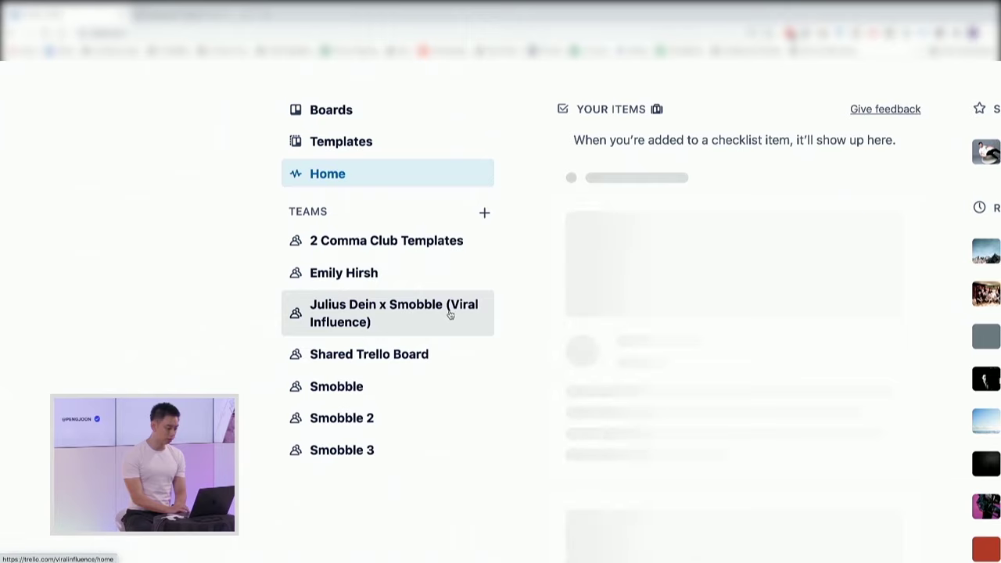
pyautogui.click(350, 153)
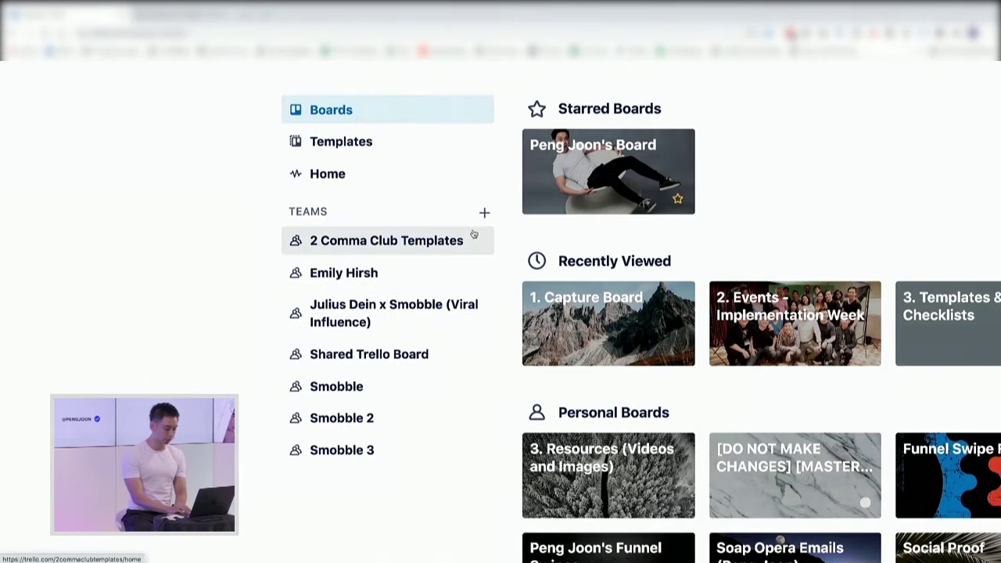
# Look through the Smobble team boards and open the "2. Youtube Channel" board.
pyautogui.scroll(-10, 547, 313)
pyautogui.hscroll(5, 547, 313)
pyautogui.scroll(-1, 571, 311)
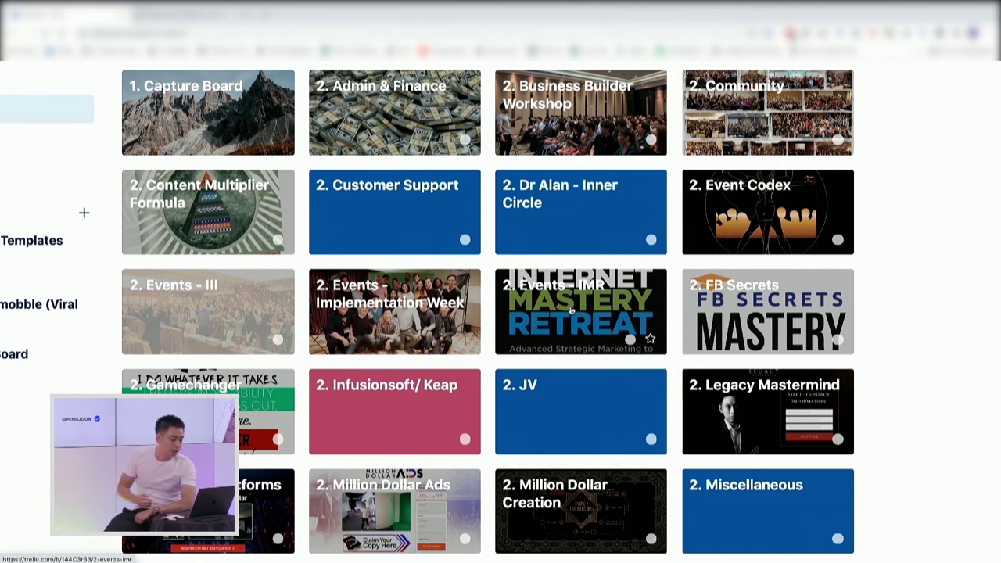
pyautogui.scroll(-2, 571, 311)
pyautogui.scroll(-10, 571, 311)
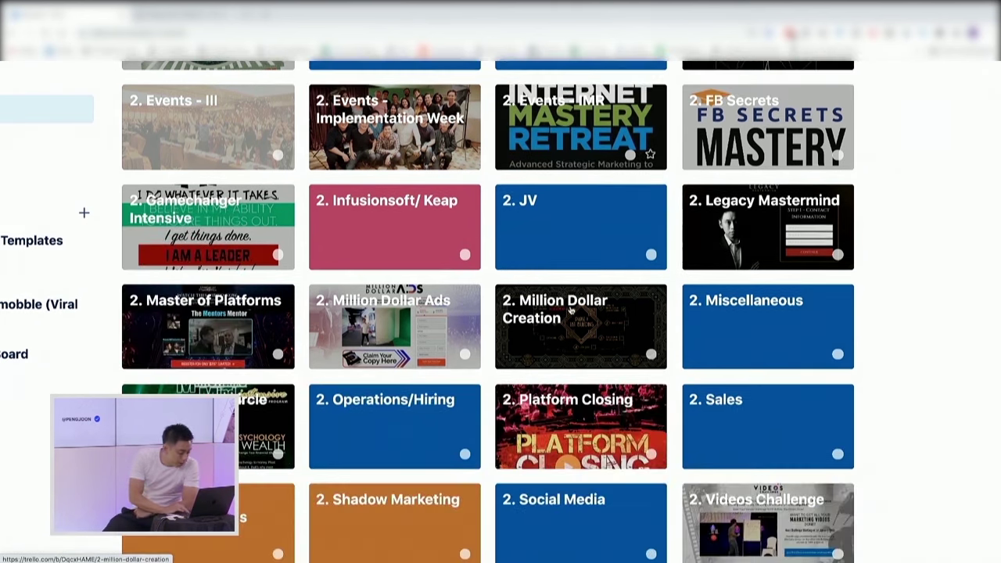
pyautogui.scroll(10, 571, 311)
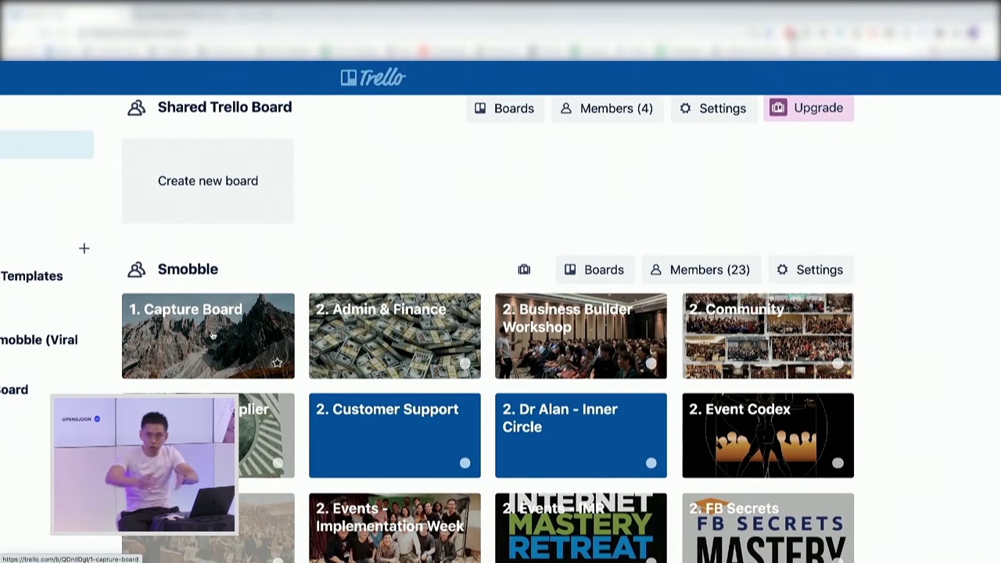
pyautogui.scroll(-8, 211, 335)
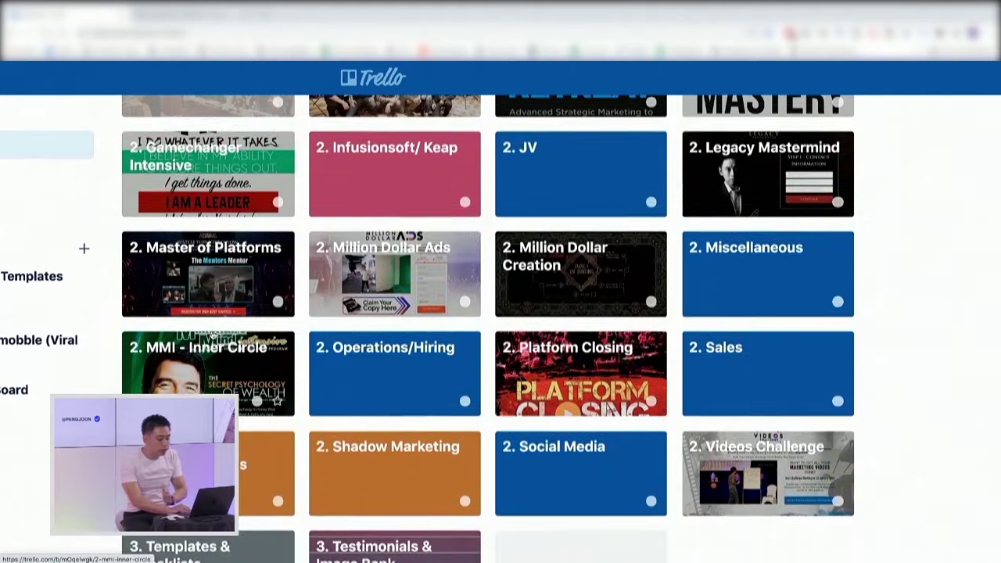
pyautogui.scroll(-8, 437, 353)
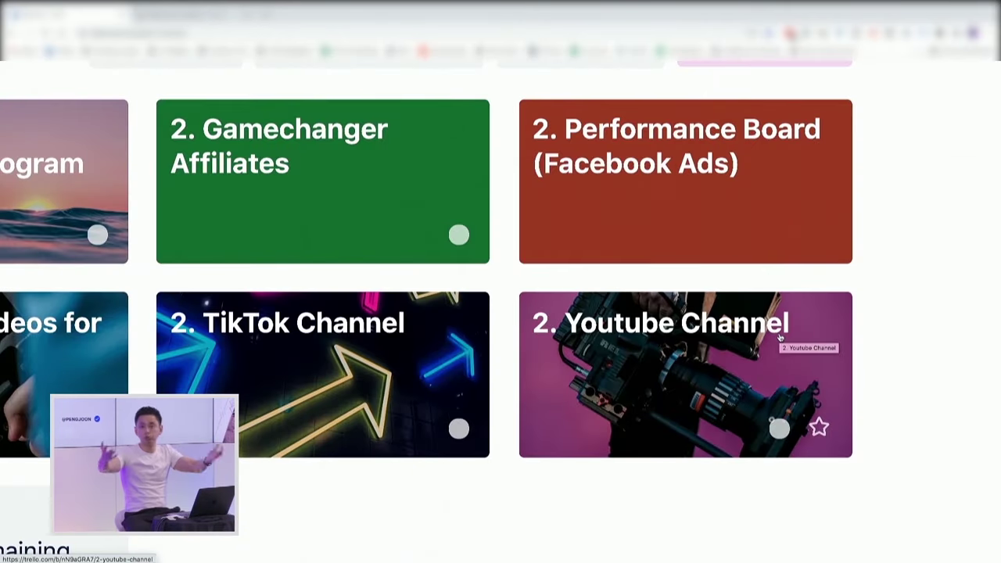
pyautogui.click(780, 337)
# Examine the board's lists from "Not Started - Video Editing" through Approved to the 2020 and 2019 video archives.
pyautogui.hscroll(-15, 780, 337)
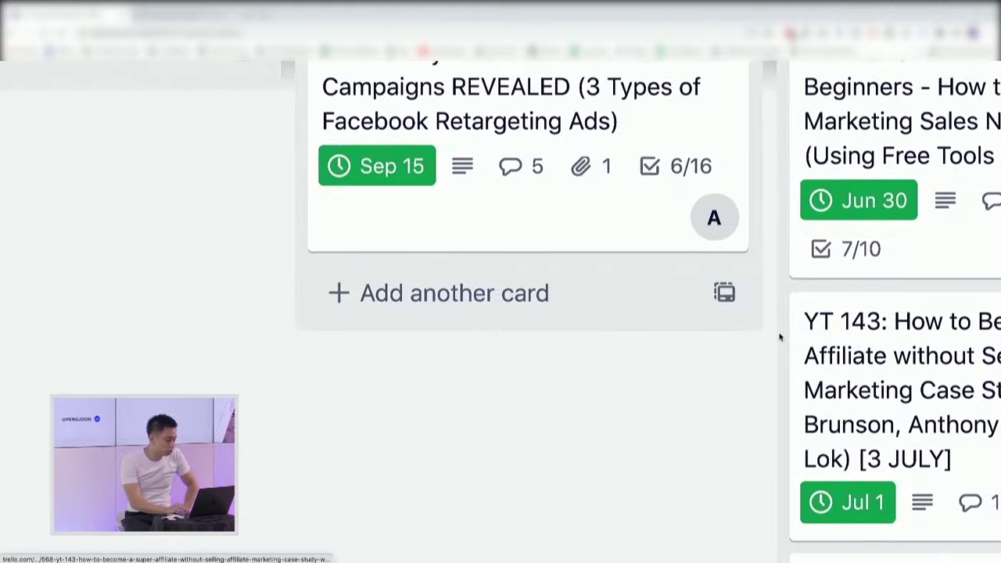
pyautogui.scroll(3, 779, 337)
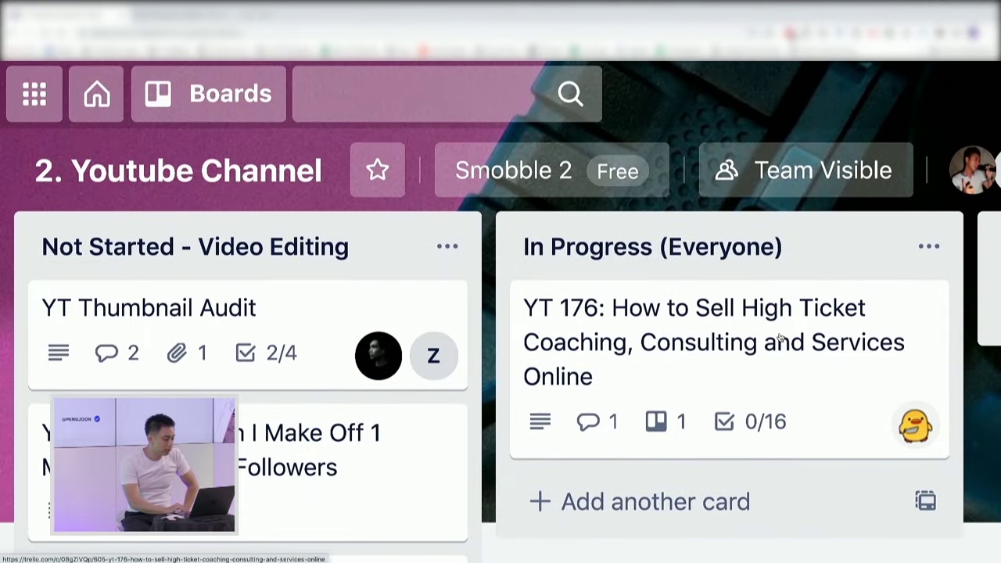
pyautogui.hotkey('ctrl', '-')
pyautogui.hotkey('ctrl', '-')
pyautogui.hotkey('ctrl', '-')
pyautogui.hotkey('ctrl', '-')
pyautogui.hscroll(-1, 186, 171)
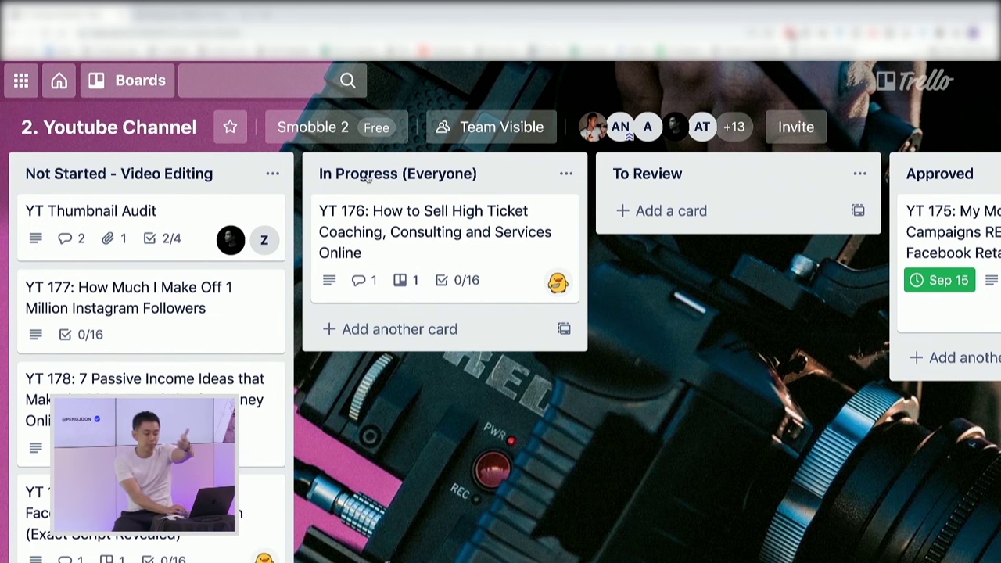
pyautogui.hscroll(4, 353, 174)
pyautogui.hscroll(15, 504, 173)
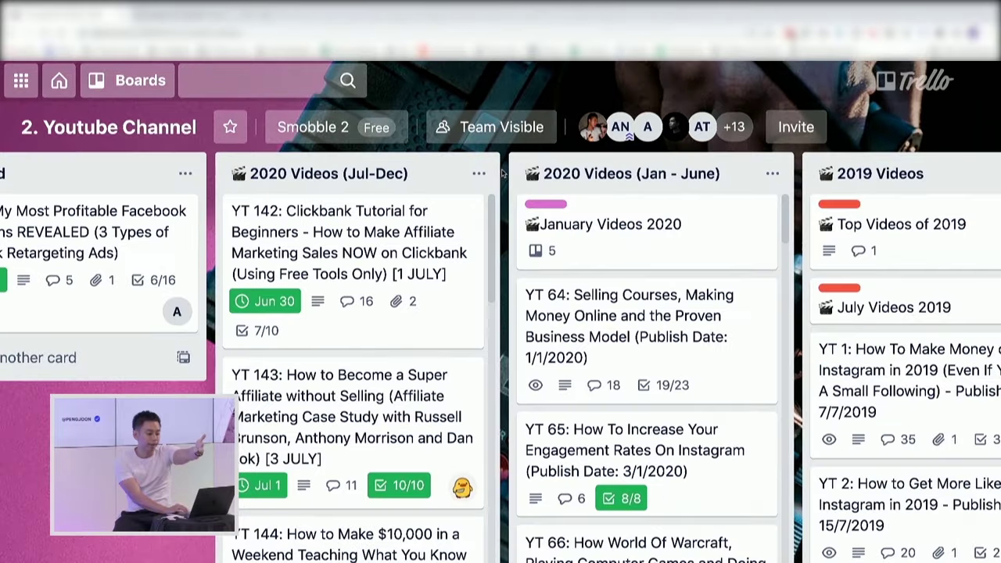
pyautogui.hscroll(-1, 643, 205)
pyautogui.hscroll(-8, 509, 271)
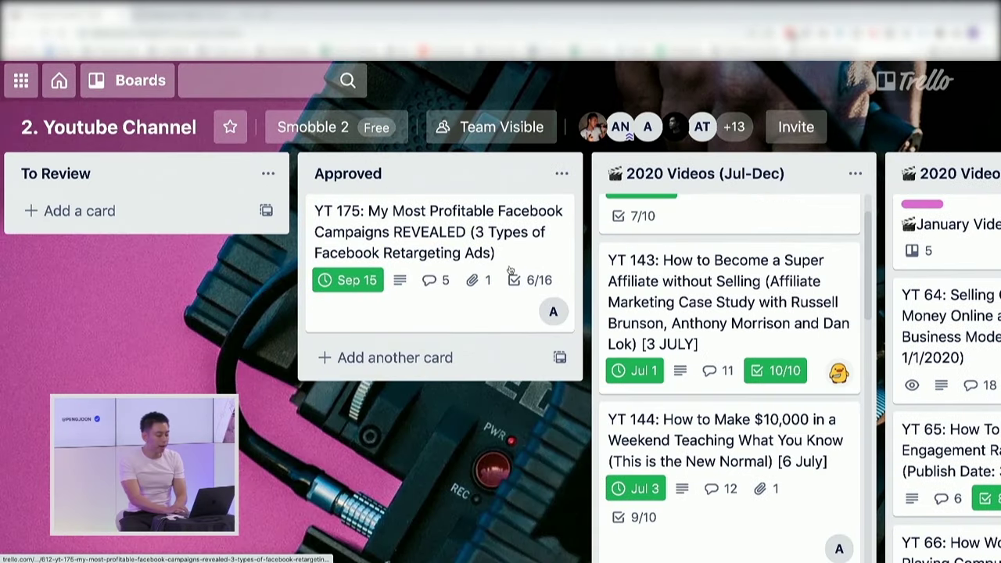
pyautogui.hscroll(-12, 509, 272)
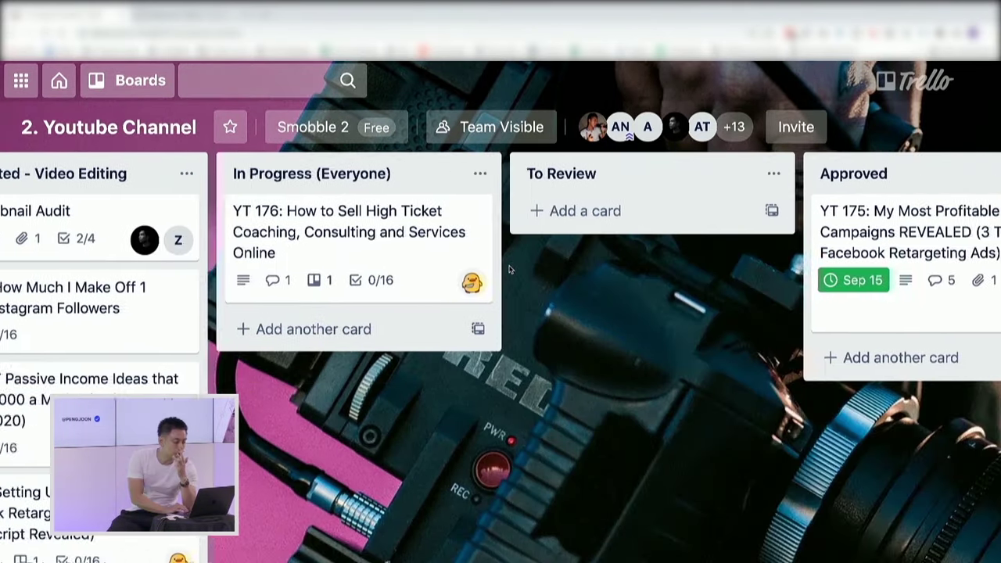
# Review how video cards are organised across the Not Started, In Progress, To Review and Approved lists.
pyautogui.hscroll(-1, 496, 272)
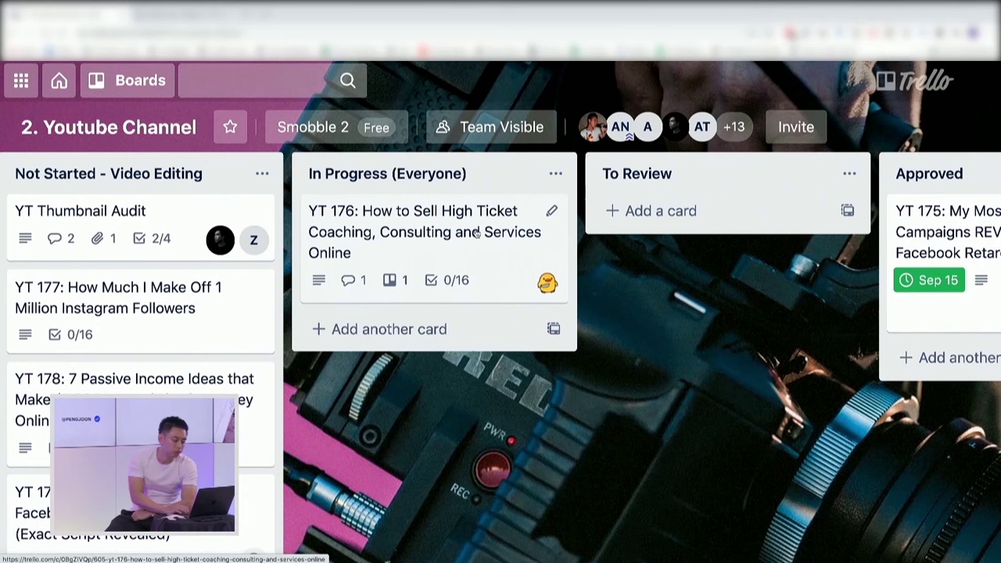
pyautogui.hscroll(1, 457, 232)
pyautogui.hscroll(-1, 476, 232)
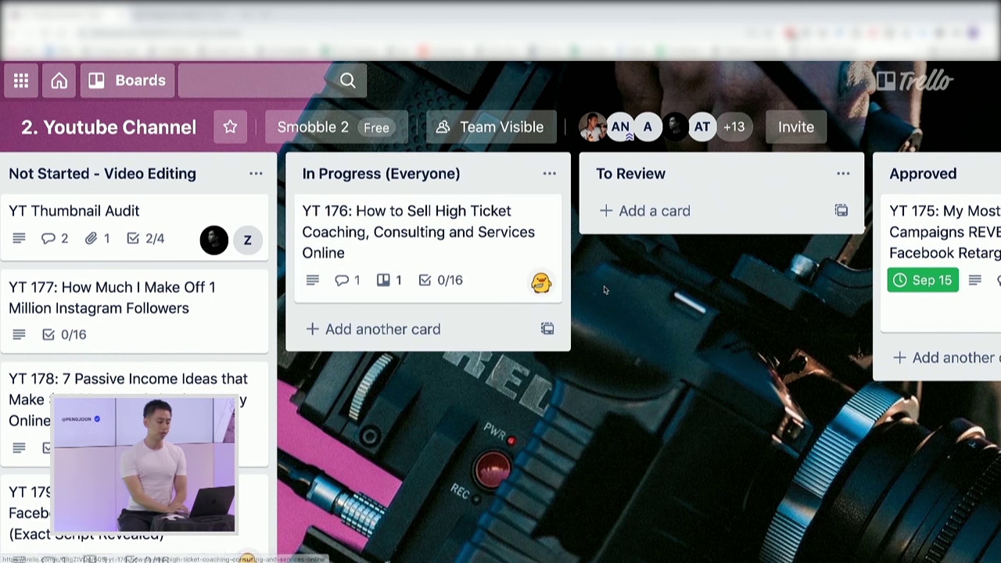
pyautogui.hscroll(5, 604, 290)
pyautogui.hscroll(3, 603, 290)
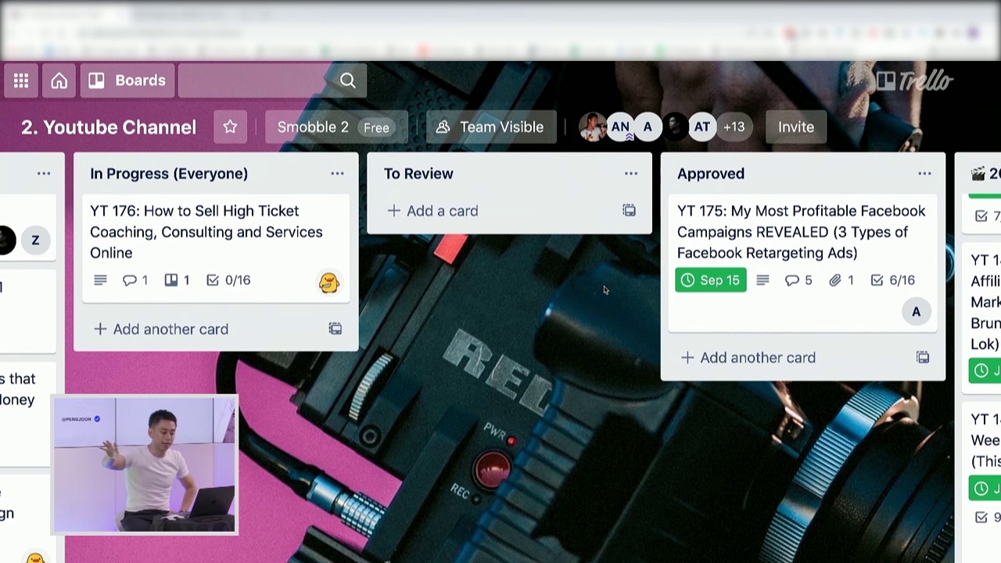
pyautogui.hscroll(-5, 604, 290)
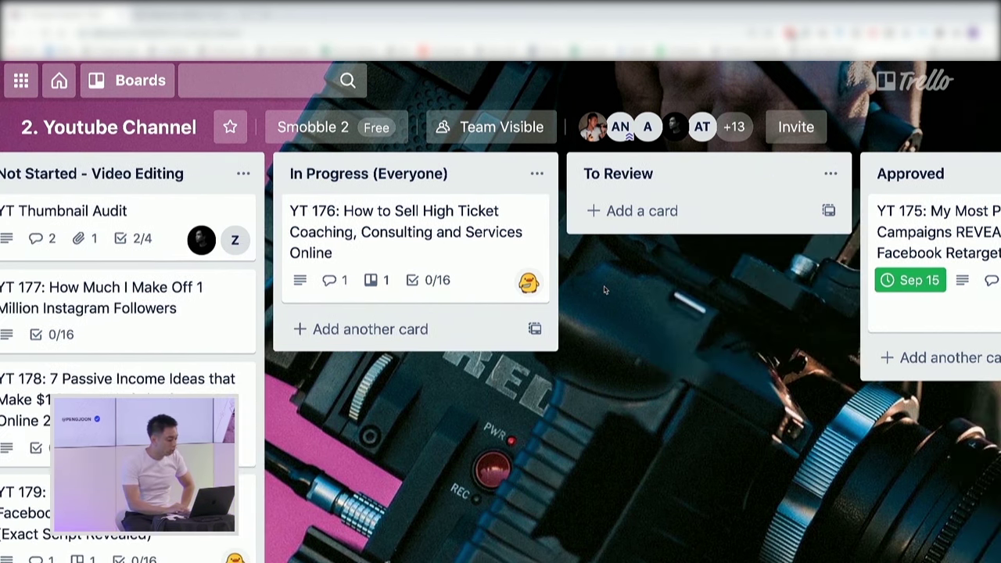
pyautogui.hscroll(-1, 603, 290)
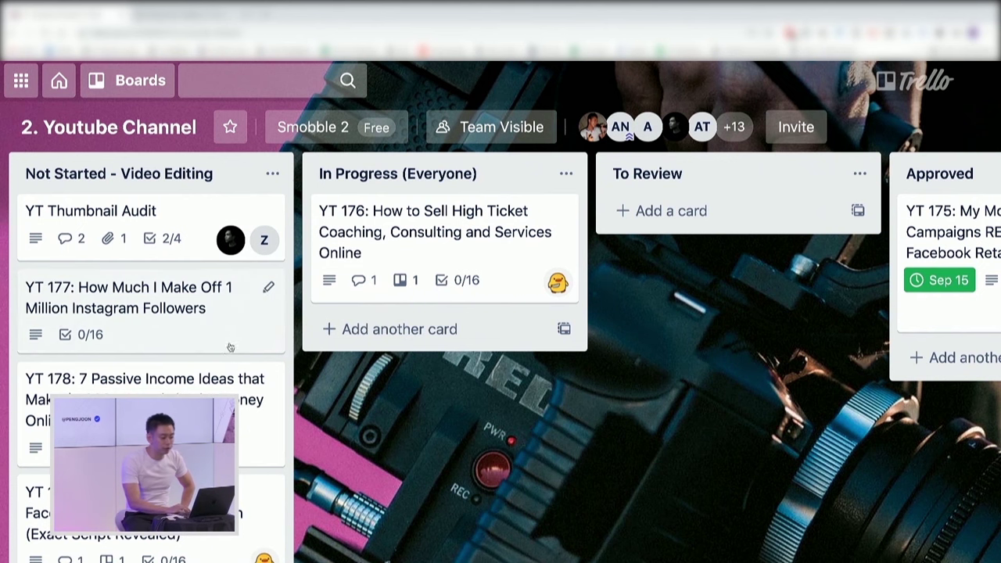
pyautogui.hscroll(6, 228, 329)
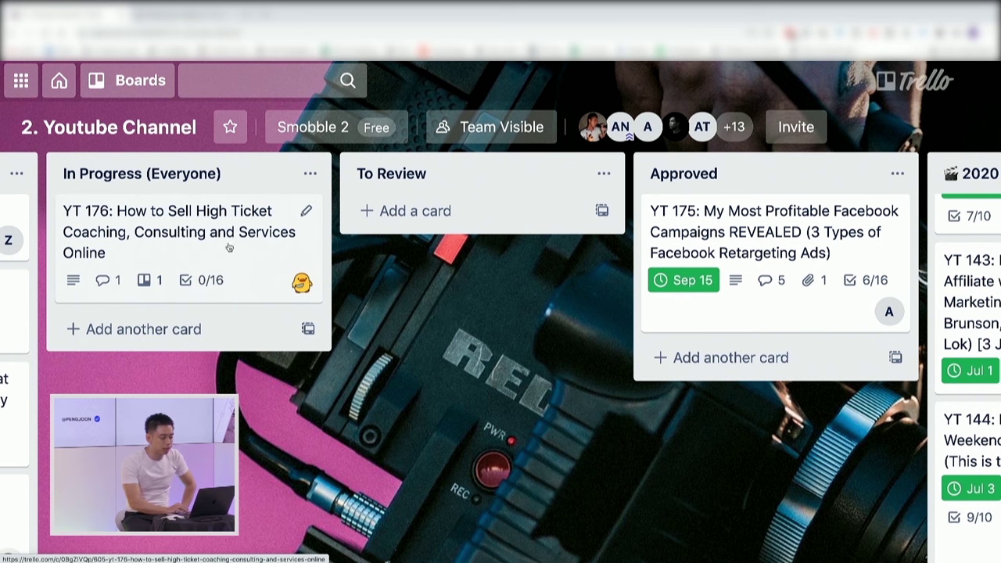
# Open the YT 175 card about profitable Facebook campaigns in the Approved list and go to its checklists.
pyautogui.hscroll(8, 218, 236)
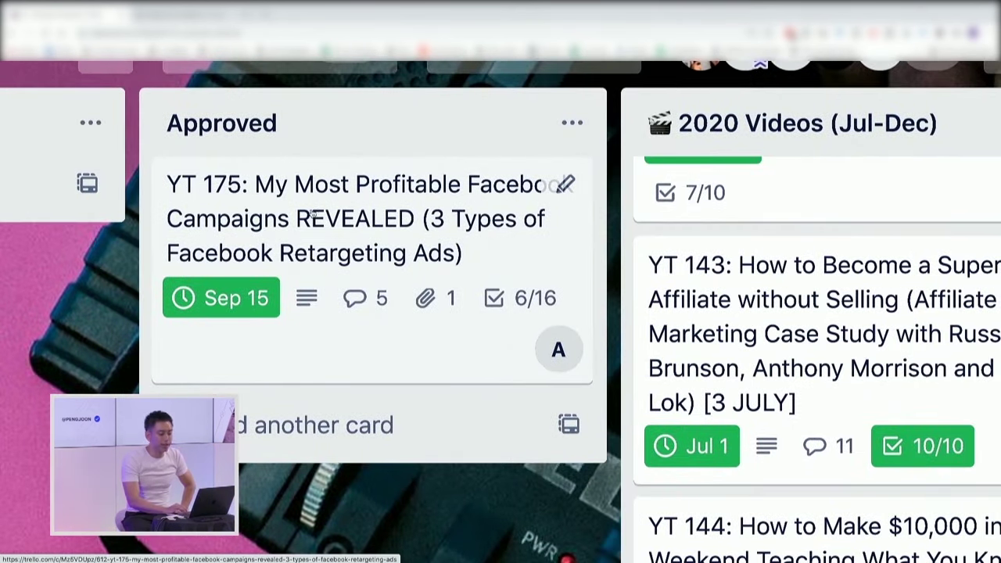
pyautogui.click(537, 304)
pyautogui.scroll(-5, 548, 341)
pyautogui.scroll(-5, 548, 341)
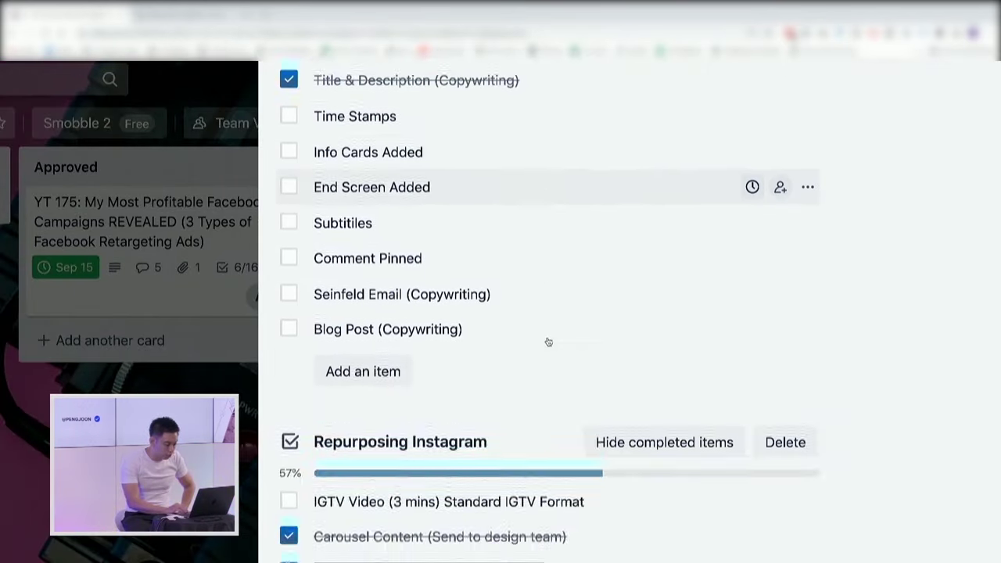
# Examine the "Checklist - YouTube" items on the card, from Thumbnail to Blog Post, and the start of "Repurposing Instagram".
pyautogui.scroll(3, 547, 339)
pyautogui.scroll(-1, 547, 339)
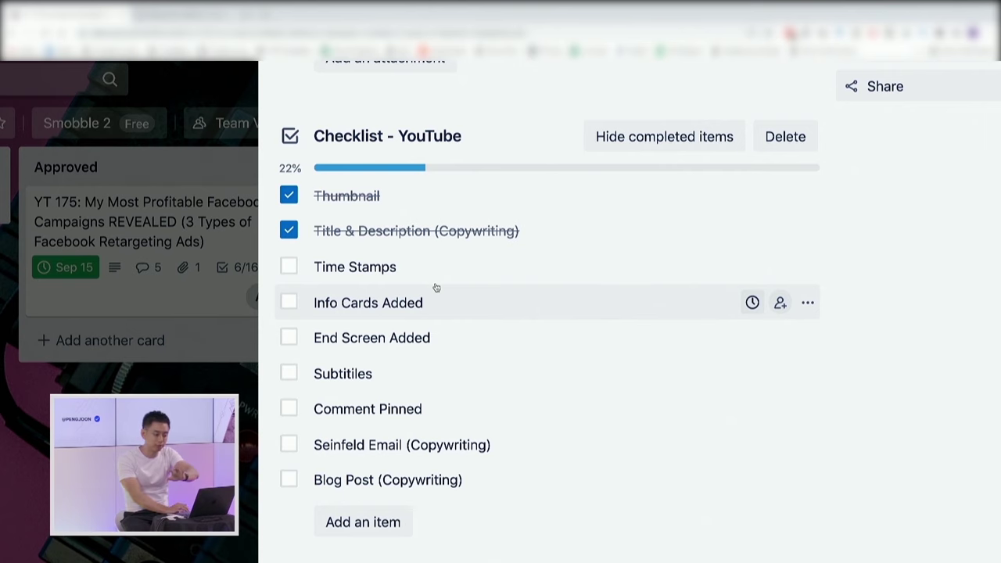
pyautogui.scroll(-1, 437, 288)
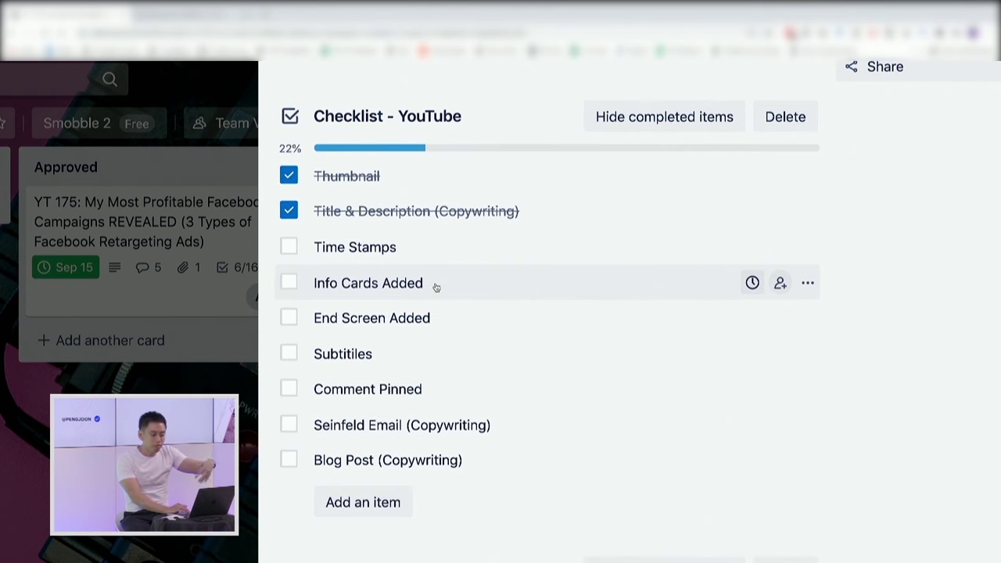
pyautogui.scroll(-2, 437, 287)
pyautogui.scroll(4, 437, 288)
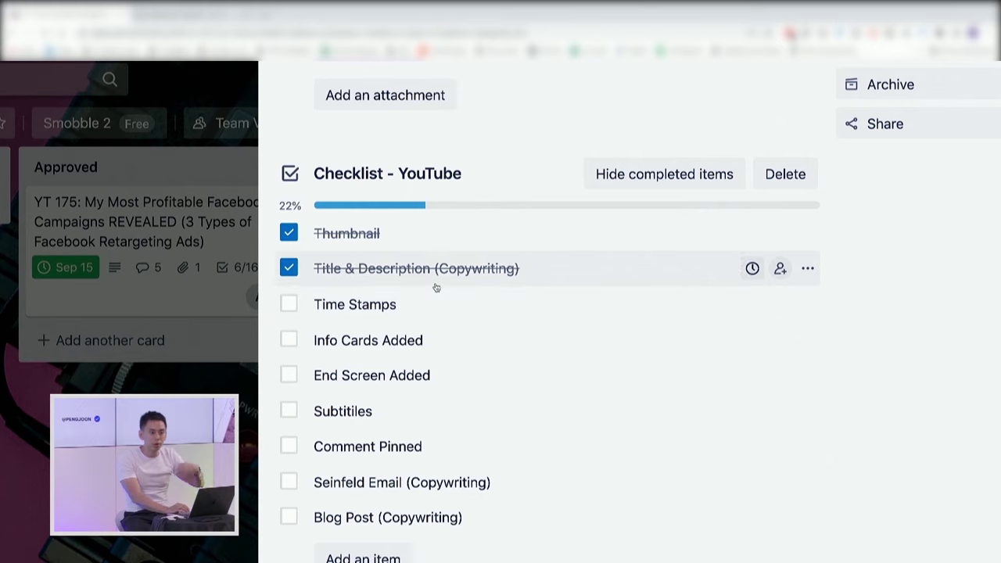
pyautogui.scroll(-2, 435, 287)
pyautogui.scroll(3, 433, 286)
pyautogui.scroll(-5, 371, 215)
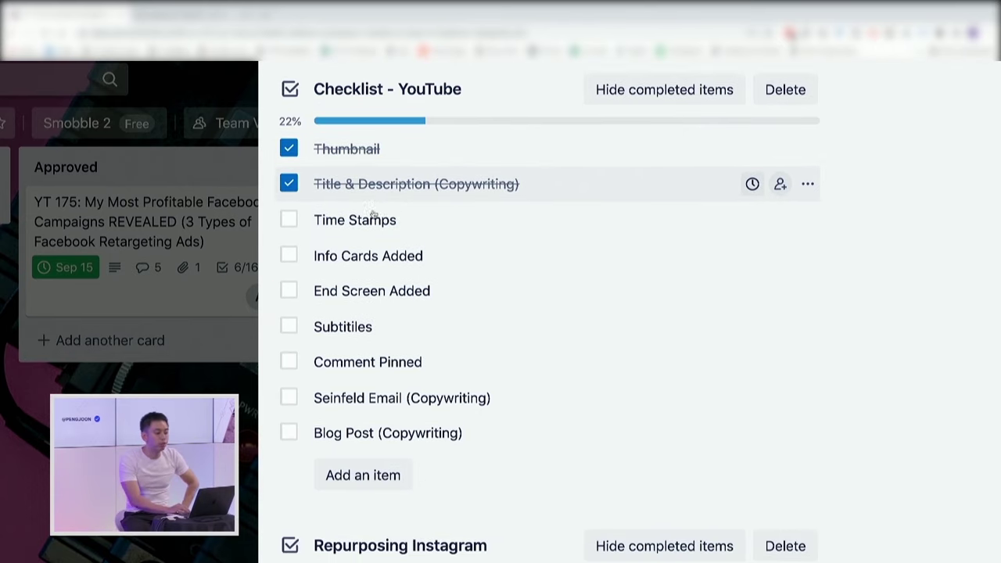
pyautogui.scroll(-1, 374, 146)
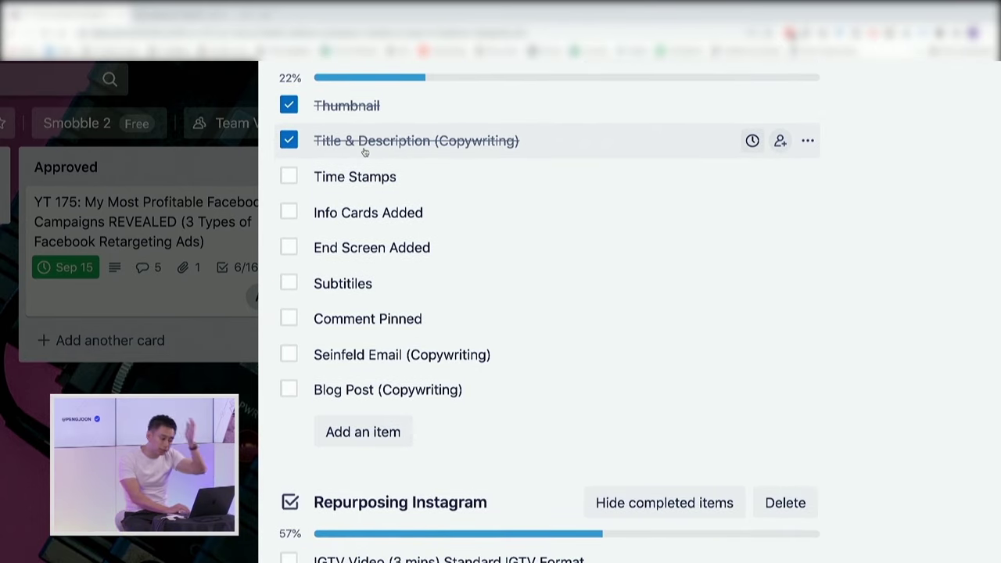
pyautogui.scroll(-1, 364, 152)
pyautogui.scroll(-1, 356, 153)
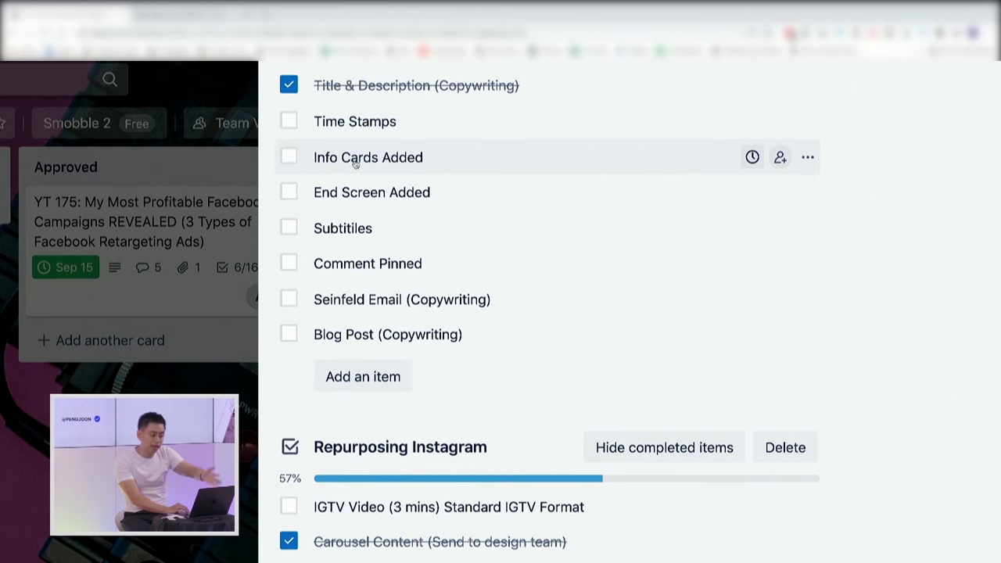
# Examine the remaining YouTube checklist items and the "Repurposing Instagram" checklist down to "Queue IGTV & FB Format", and close the card.
pyautogui.scroll(-1, 358, 171)
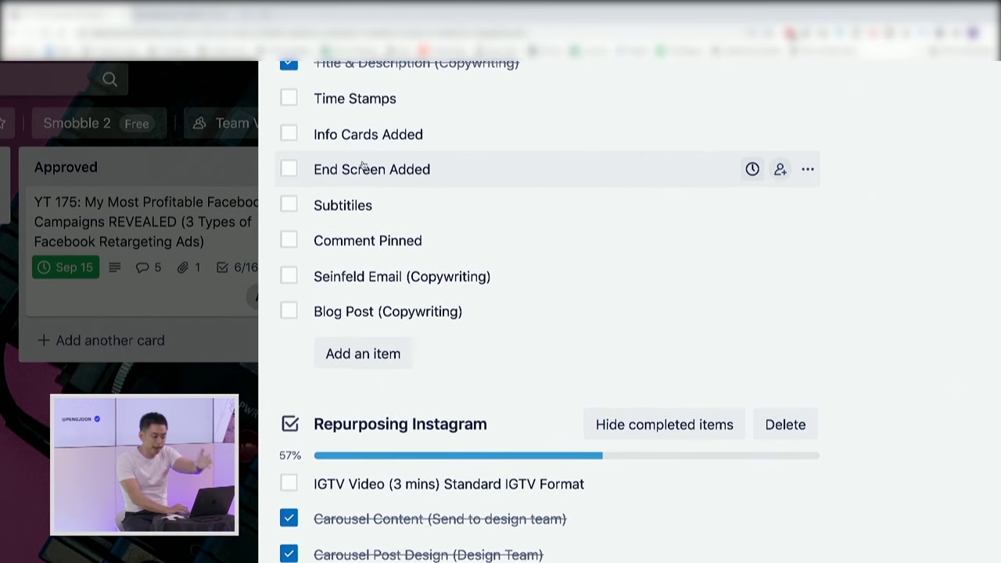
pyautogui.scroll(-1, 348, 171)
pyautogui.scroll(-1, 345, 170)
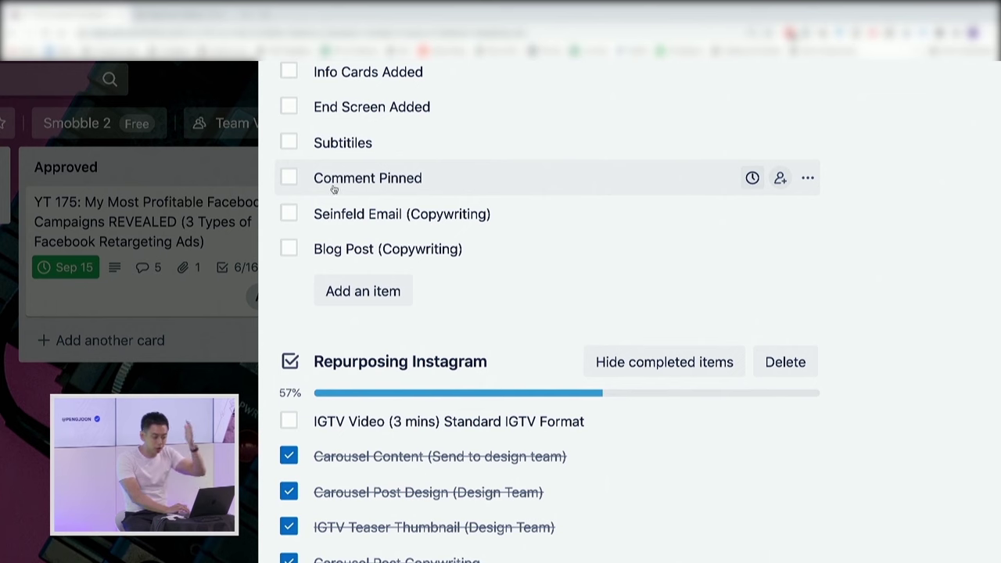
pyautogui.scroll(-1, 332, 191)
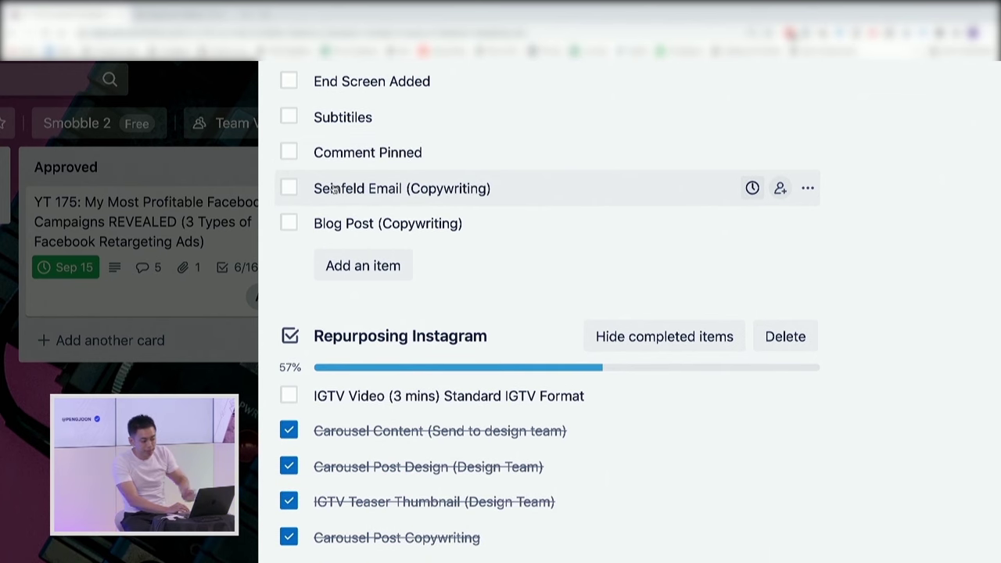
pyautogui.scroll(-1, 335, 188)
pyautogui.scroll(-4, 351, 203)
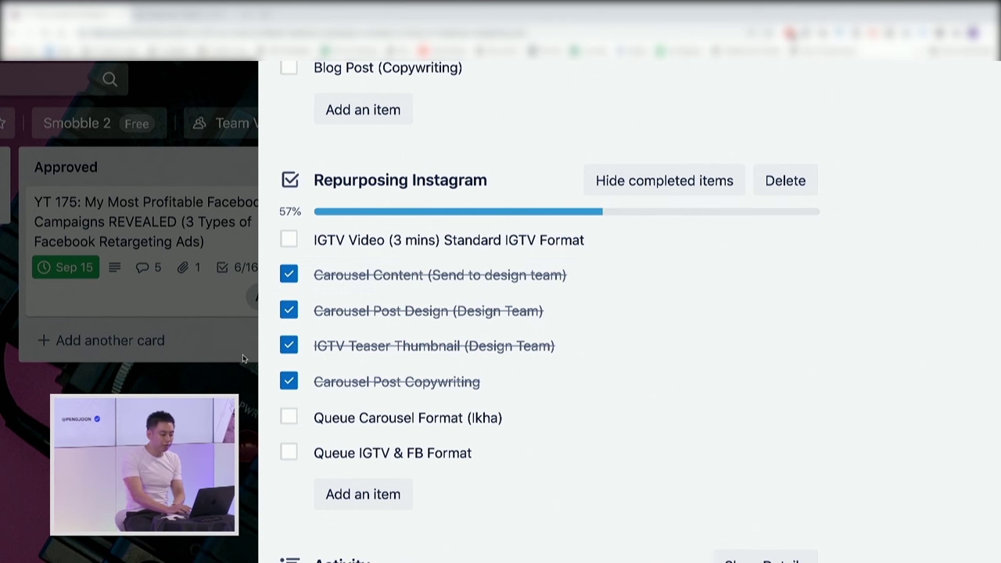
pyautogui.scroll(-2, 420, 402)
pyautogui.scroll(3, 352, 391)
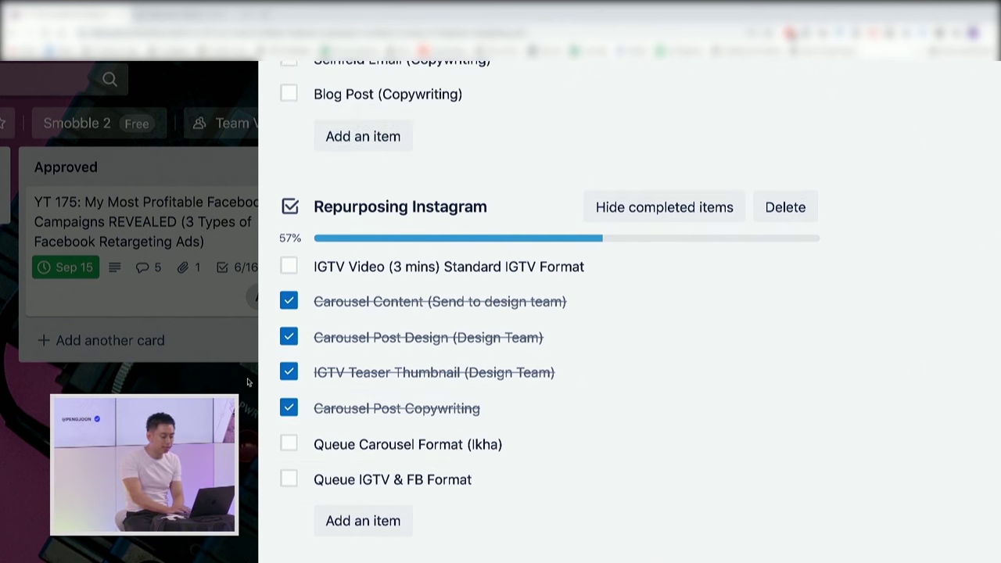
pyautogui.click(248, 382)
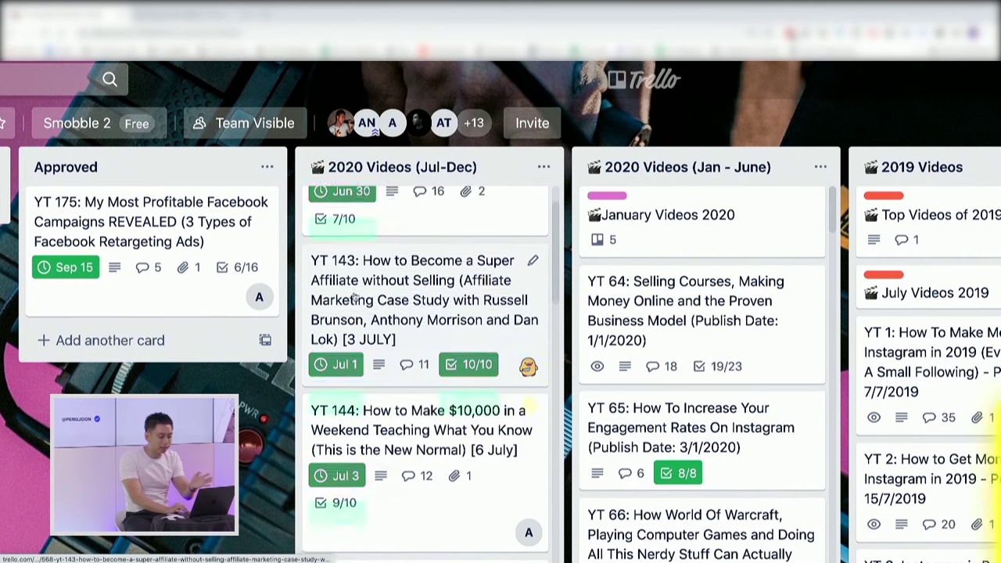
# Review the workflow lists from the 2020 video archive back through Approved, To Review and In Progress to "Not Started - Video Editing".
pyautogui.scroll(1, 353, 297)
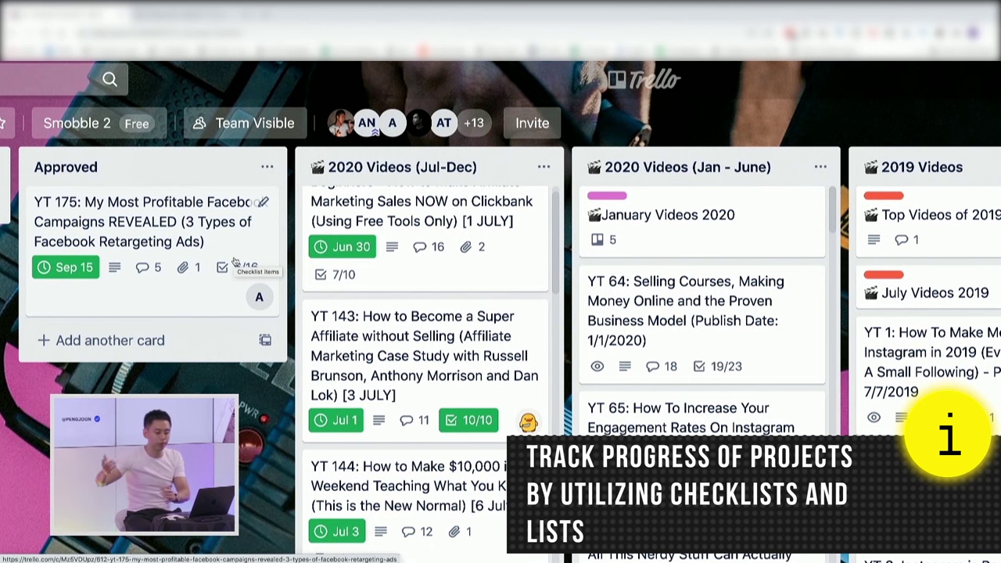
pyautogui.hscroll(-3, 235, 261)
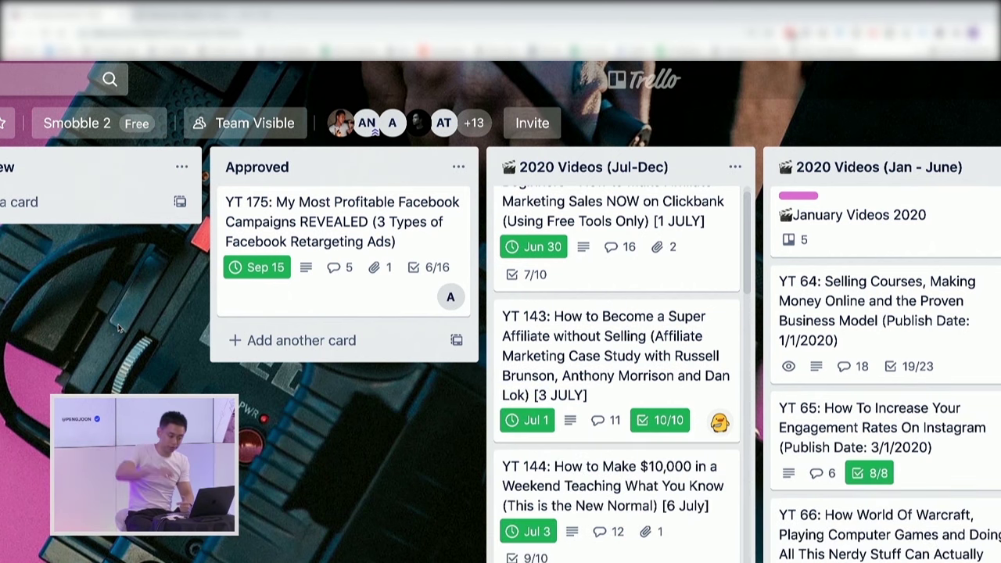
pyautogui.hscroll(-5, 118, 329)
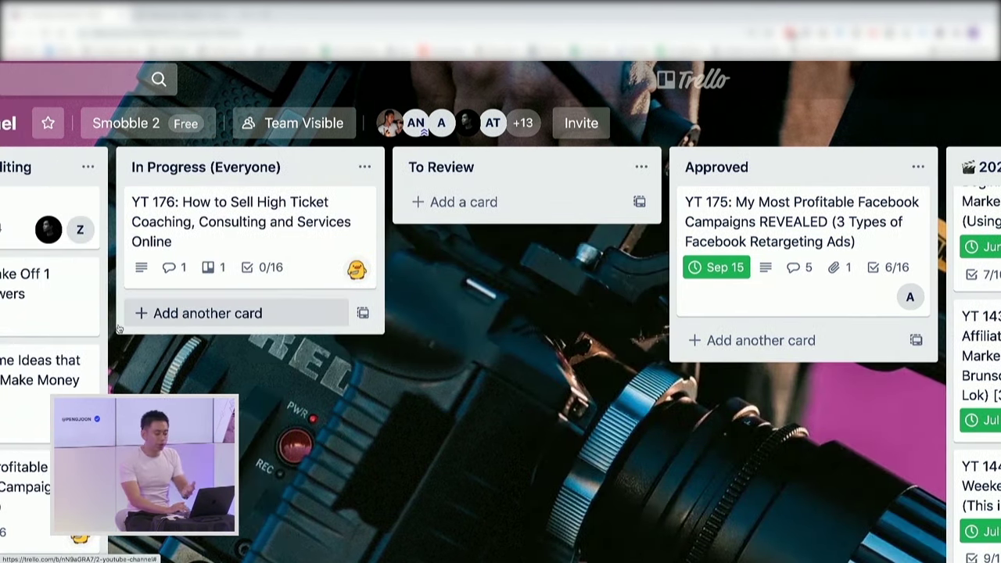
pyautogui.hscroll(-2, 119, 329)
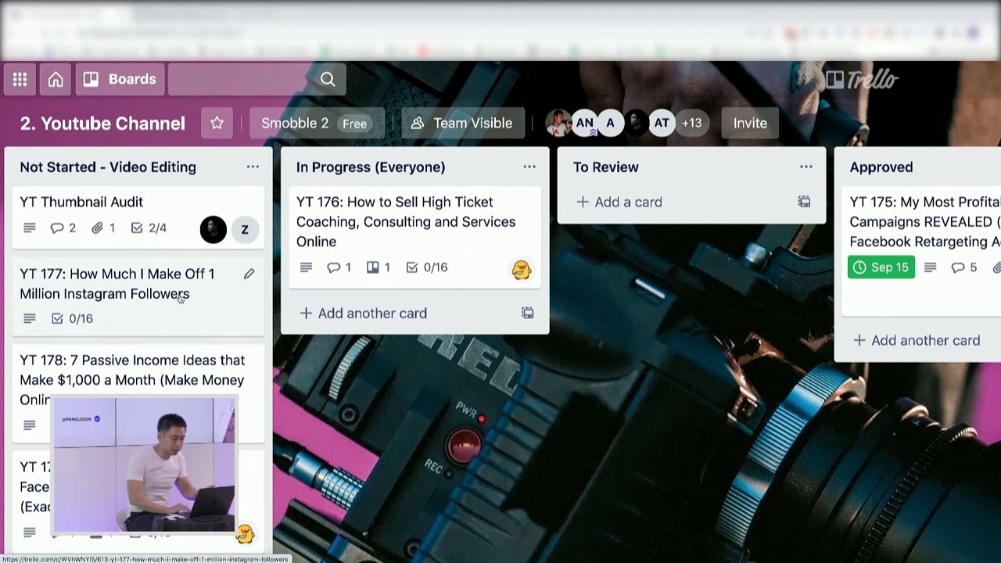
pyautogui.hscroll(-1, 179, 298)
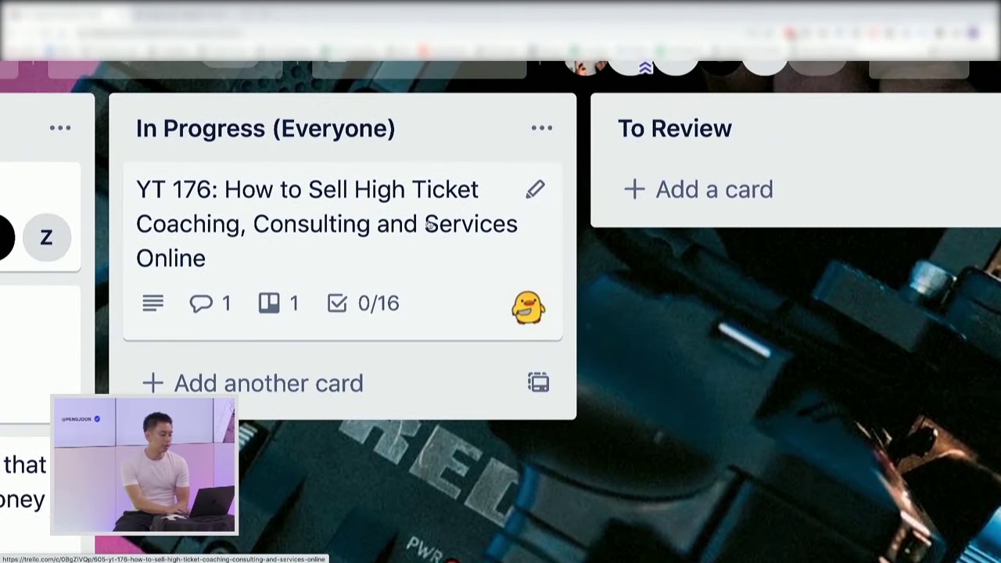
# On the In Progress card YT 176, post a comment mentioning the reviewer: "please give me your thoughts on ABC . (note demo comment)".
pyautogui.click(425, 224)
pyautogui.scroll(-3, 581, 290)
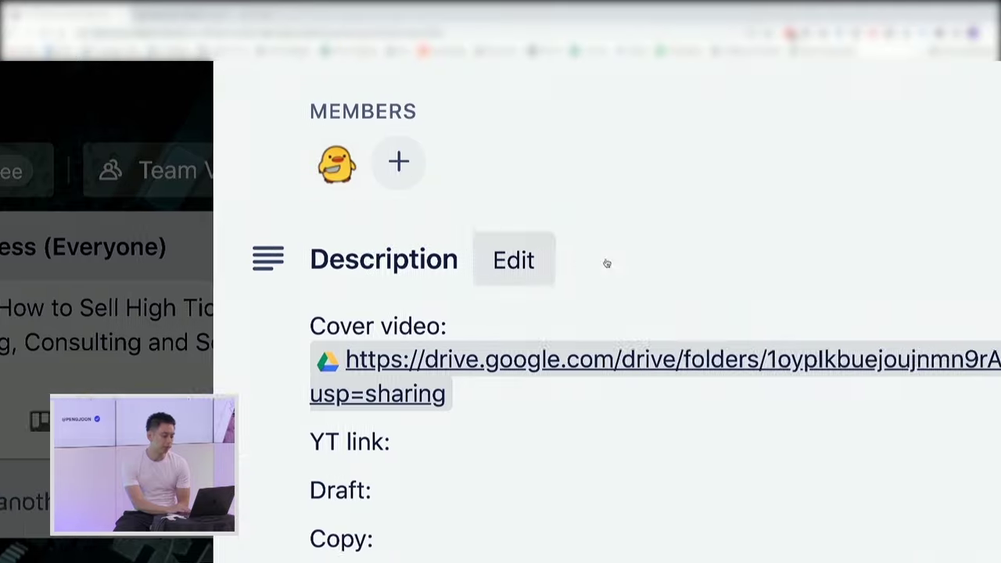
pyautogui.scroll(-10, 605, 261)
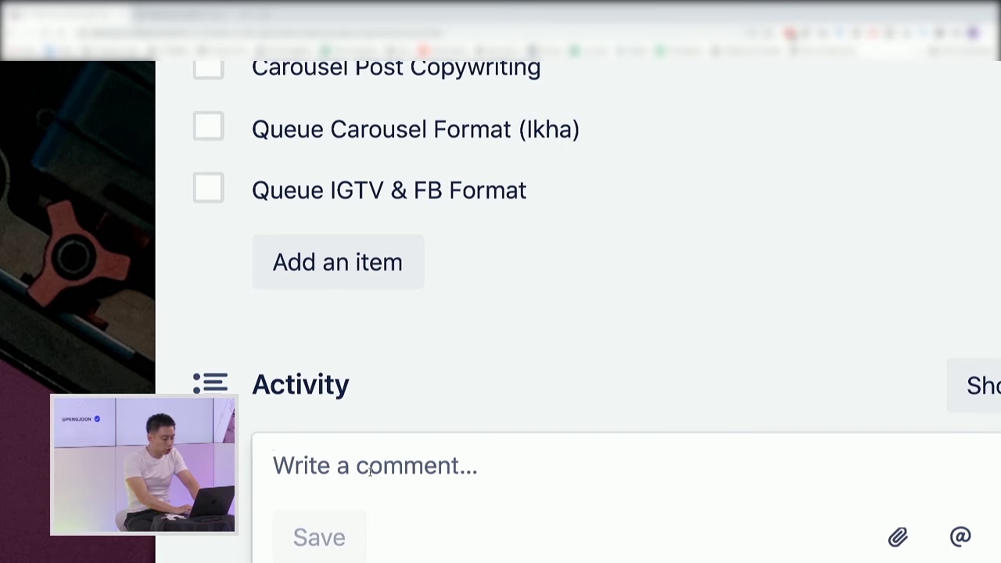
pyautogui.write('@pengjoon please give me')
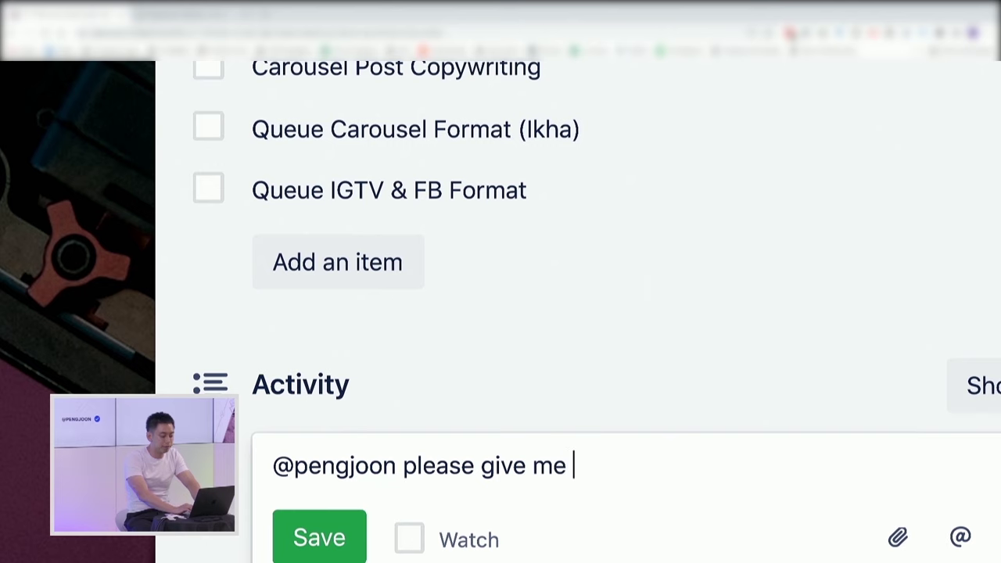
pyautogui.write(' your thoughts on ABC . (note demo comment)')
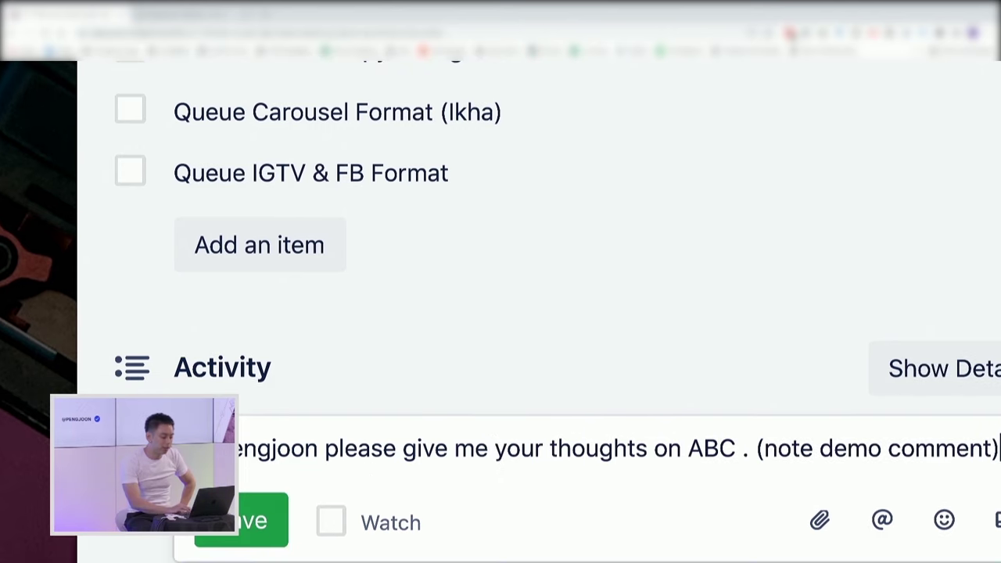
pyautogui.click(244, 512)
# Assign the suggested reviewer as a member of the YT 176 card and close the card.
pyautogui.scroll(10, 547, 324)
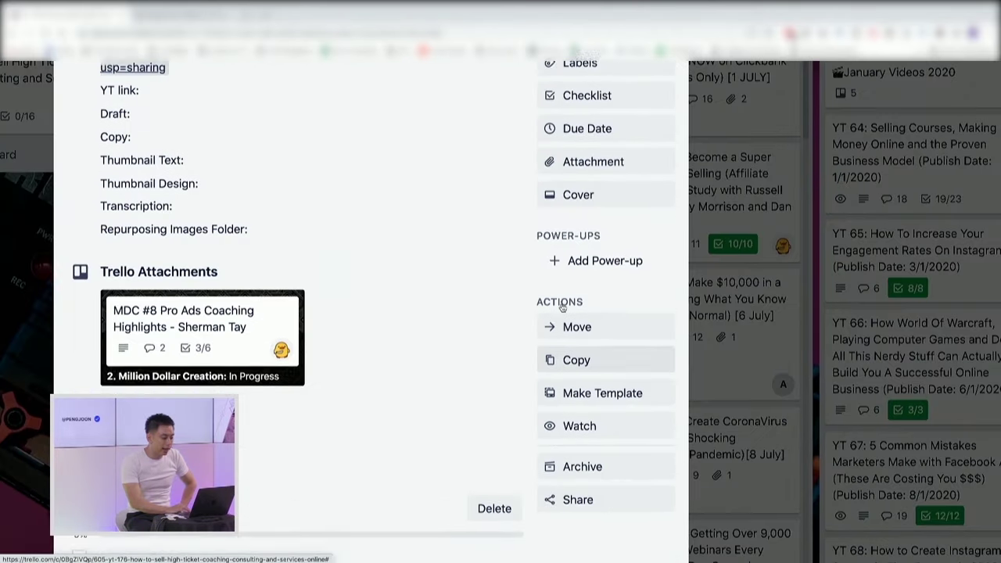
pyautogui.scroll(2, 561, 307)
pyautogui.click(598, 179)
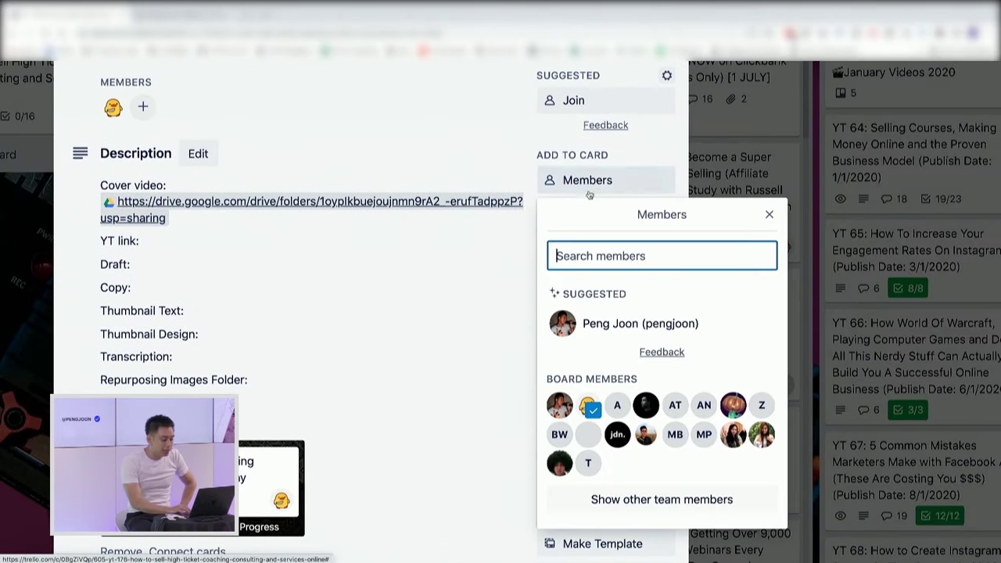
pyautogui.click(640, 323)
pyautogui.press('Escape')
pyautogui.press('Escape')
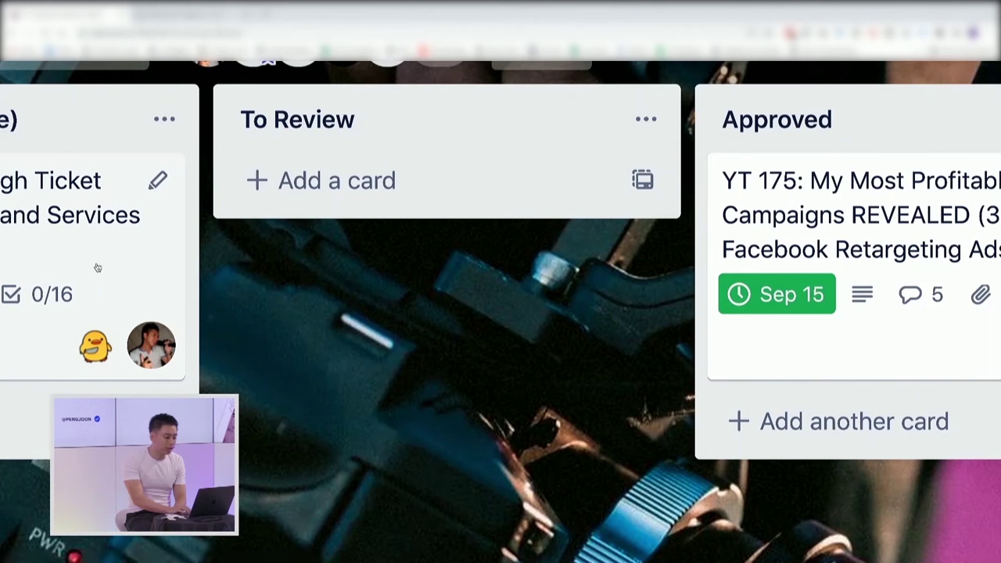
# Move the YT 176 card from In Progress to To Review and remove the reviewer from its members.
pyautogui.moveTo(57, 266); pyautogui.dragTo(536, 283)
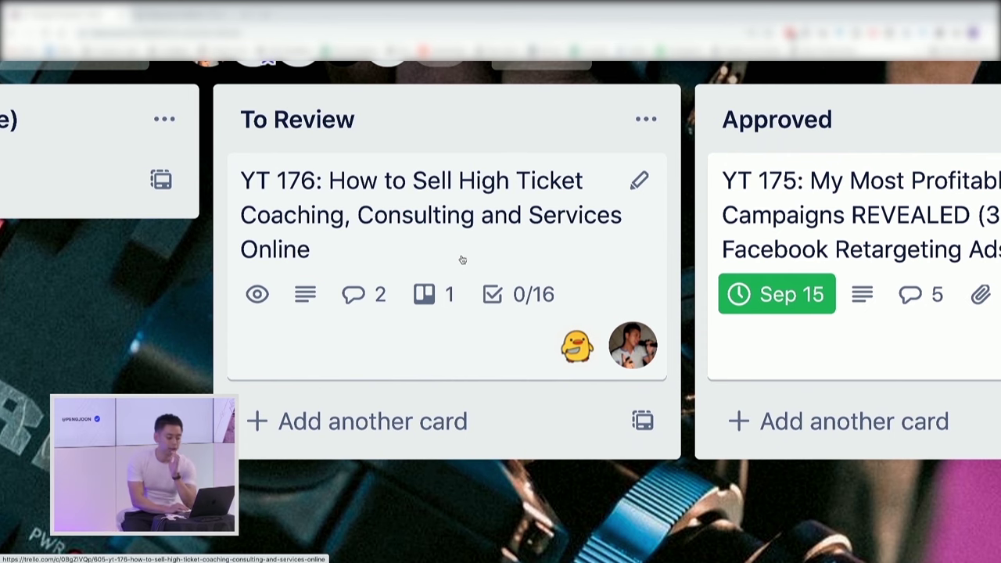
pyautogui.hscroll(-1, 507, 243)
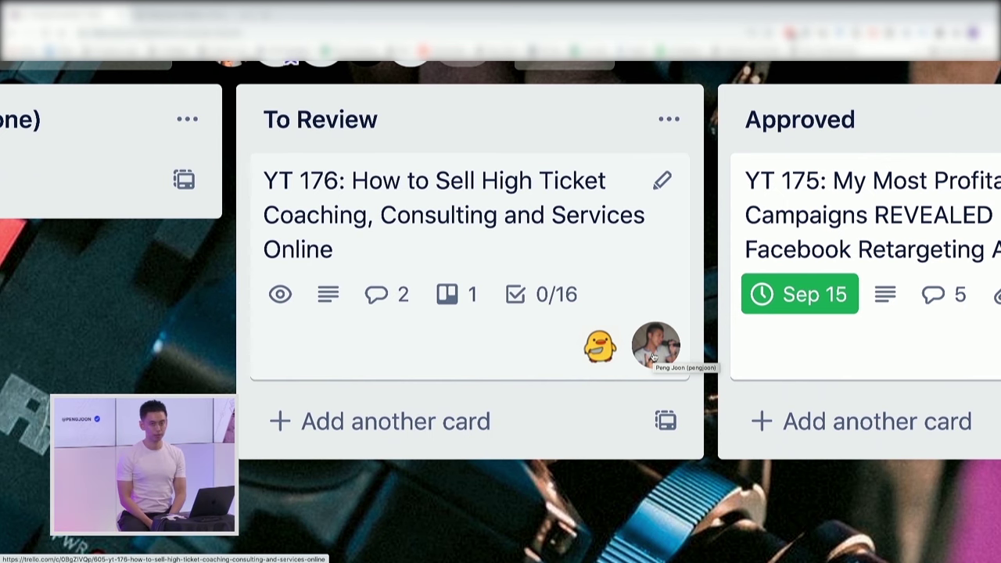
pyautogui.press('space')
# Move the YT 176 card to Approved and return the YT 175 card to the To Review list.
pyautogui.hscroll(2, 448, 219)
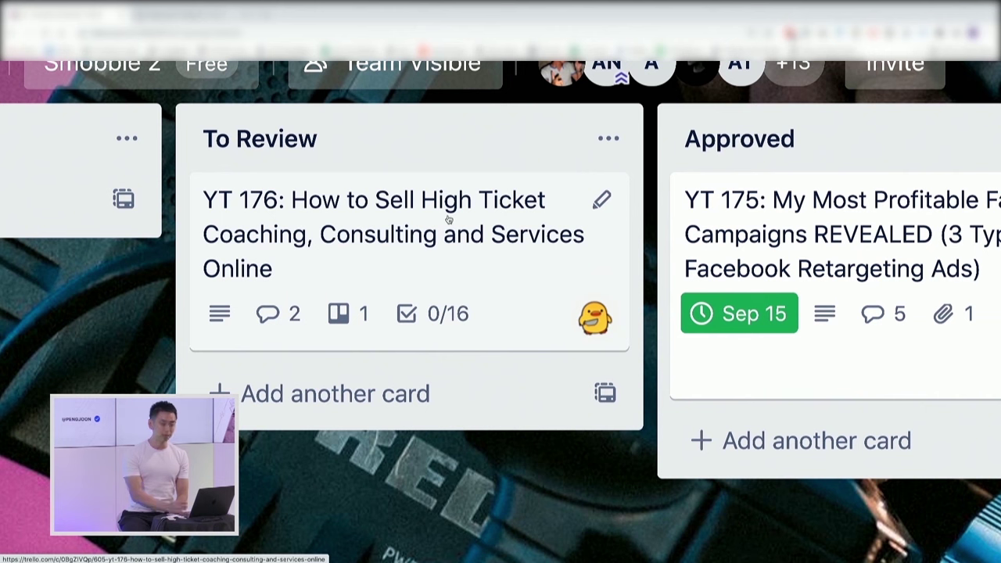
pyautogui.moveTo(448, 220); pyautogui.dragTo(483, 190)
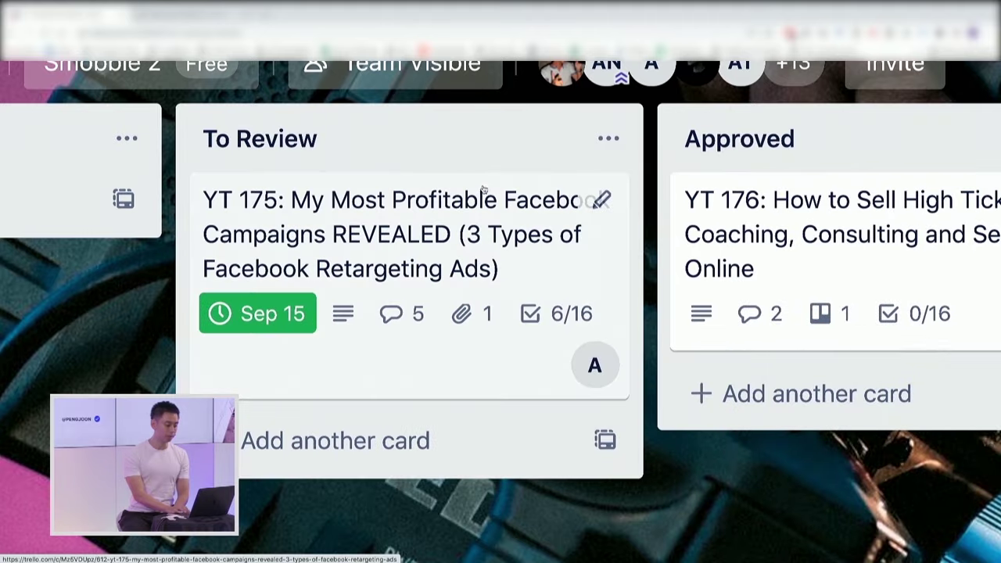
# Post a revision request beginning "Please change" as a comment on the YT 175 card and close the card.
pyautogui.click(419, 220)
pyautogui.scroll(-15, 446, 312)
pyautogui.click(704, 489)
pyautogui.write('D')
pyautogui.press('BackSpace')
pyautogui.write('Please change')
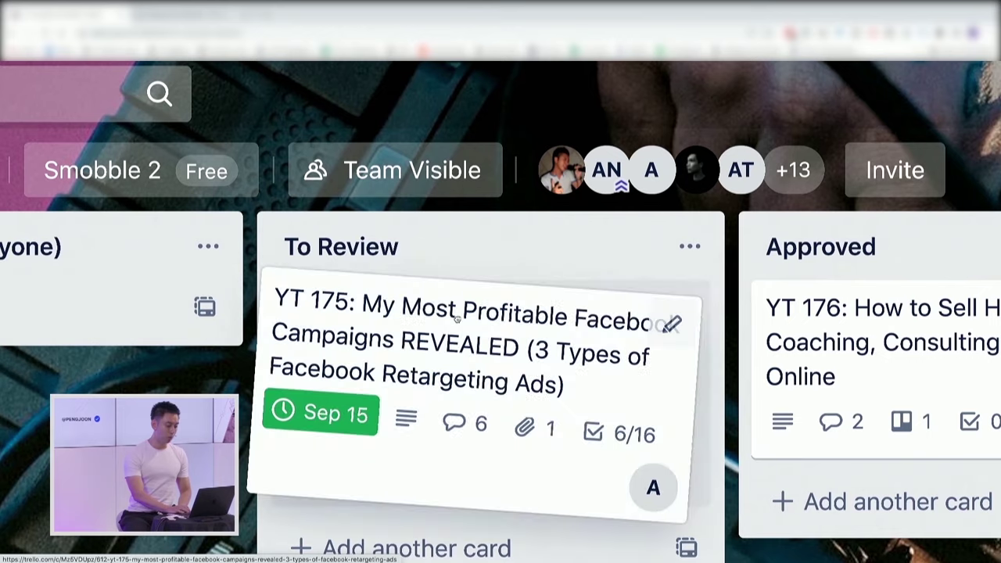
# Move the YT 176 card from Approved back to the In Progress (Everyone) list.
pyautogui.moveTo(813, 309); pyautogui.dragTo(246, 308)
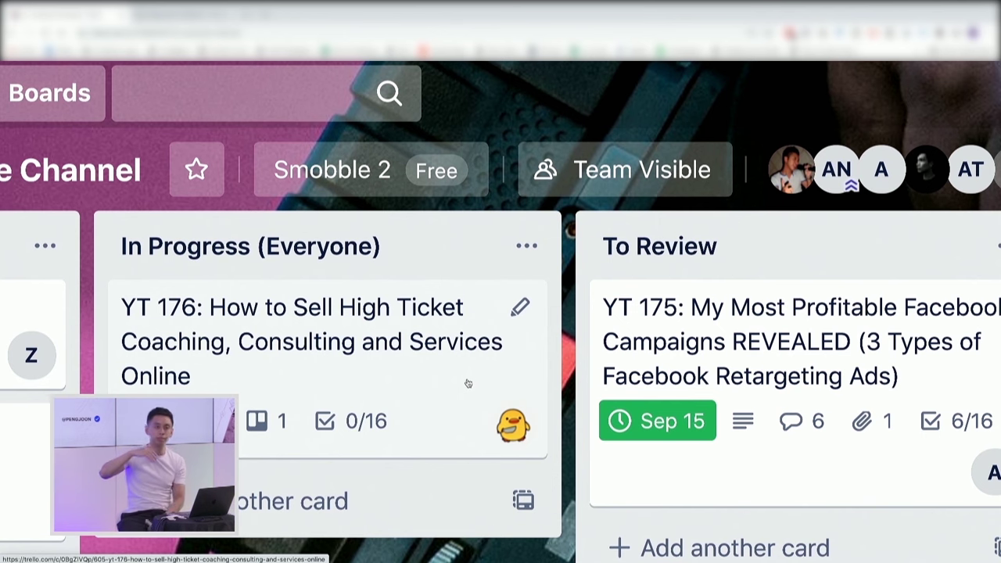
pyautogui.hscroll(-4, 468, 383)
pyautogui.hscroll(4, 468, 383)
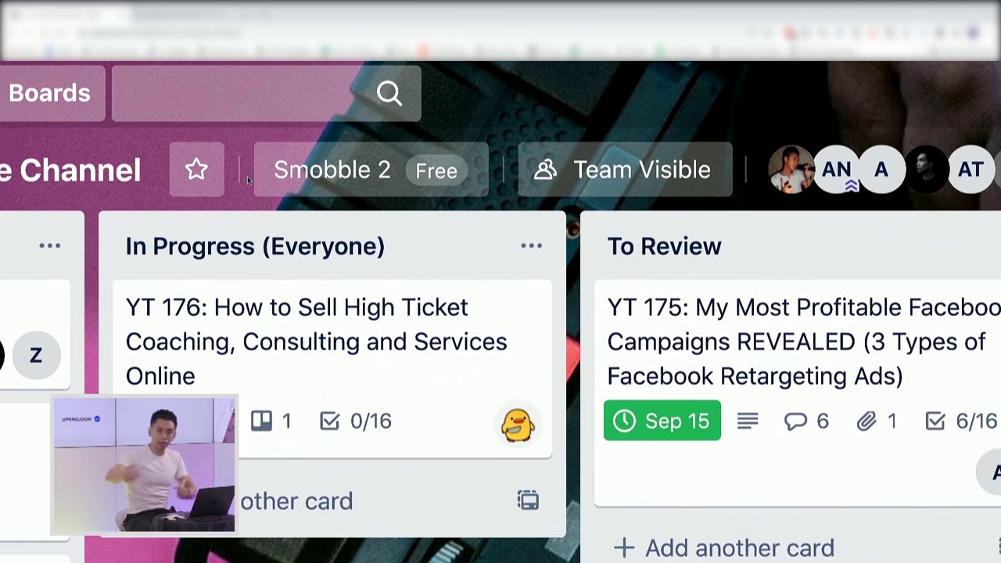